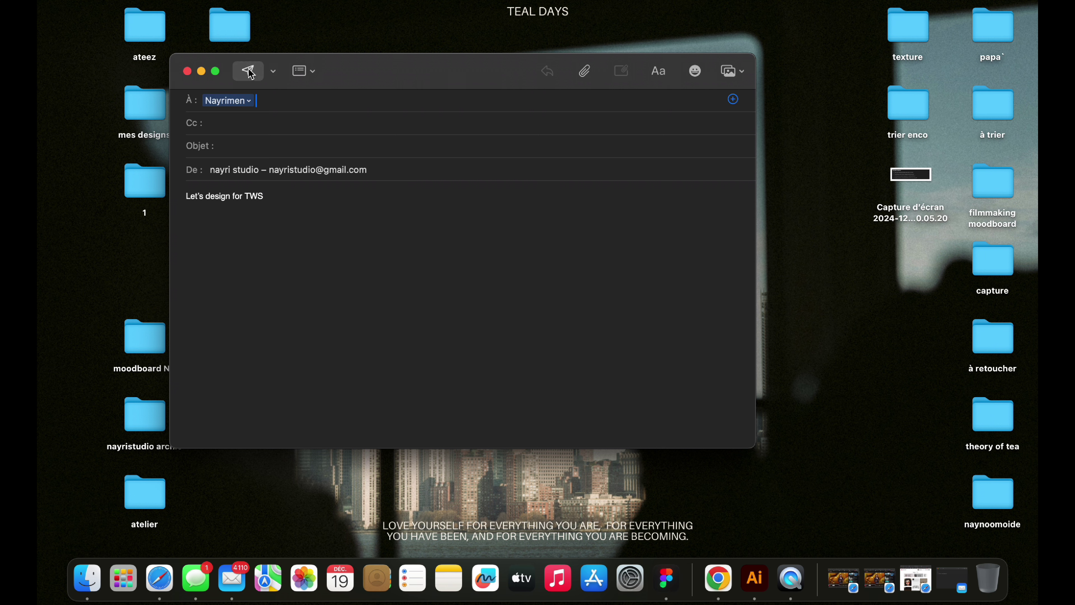
# Send the e-mail reading "Let's design for TWS" without a subject.
pyautogui.click(248, 72)
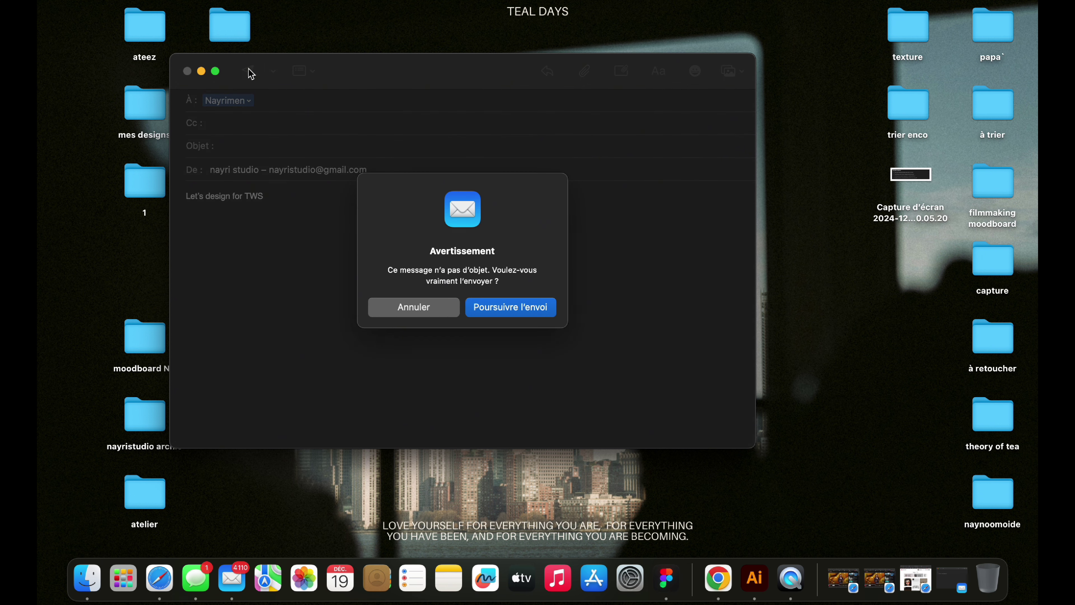
pyautogui.click(508, 307)
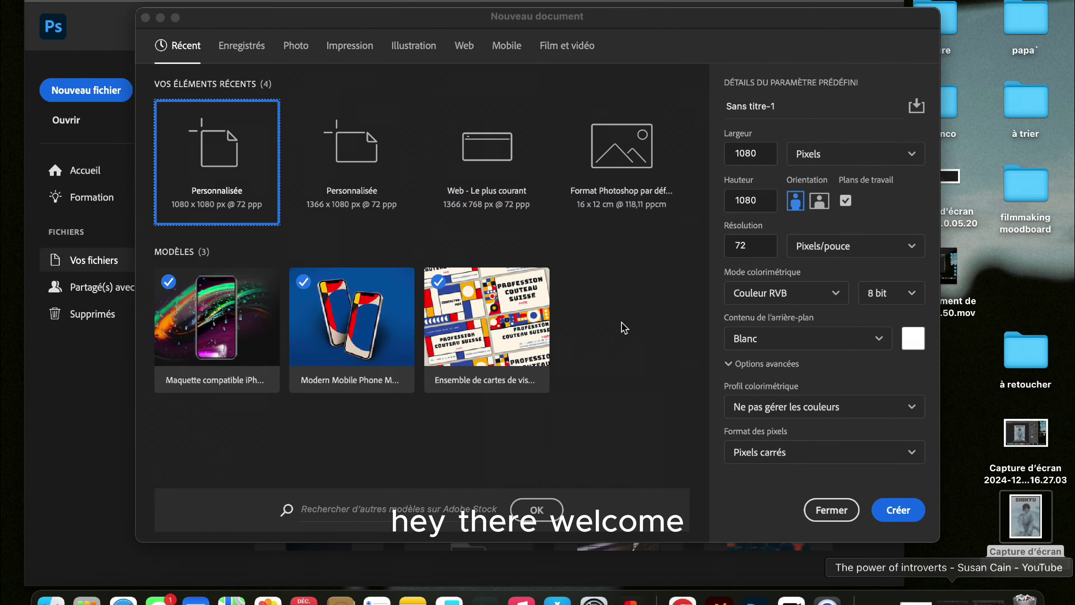
# Create a Photoshop document from the A5 print preset in landscape orientation, 210 x 148 mm at 300 ppi.
pyautogui.click(351, 48)
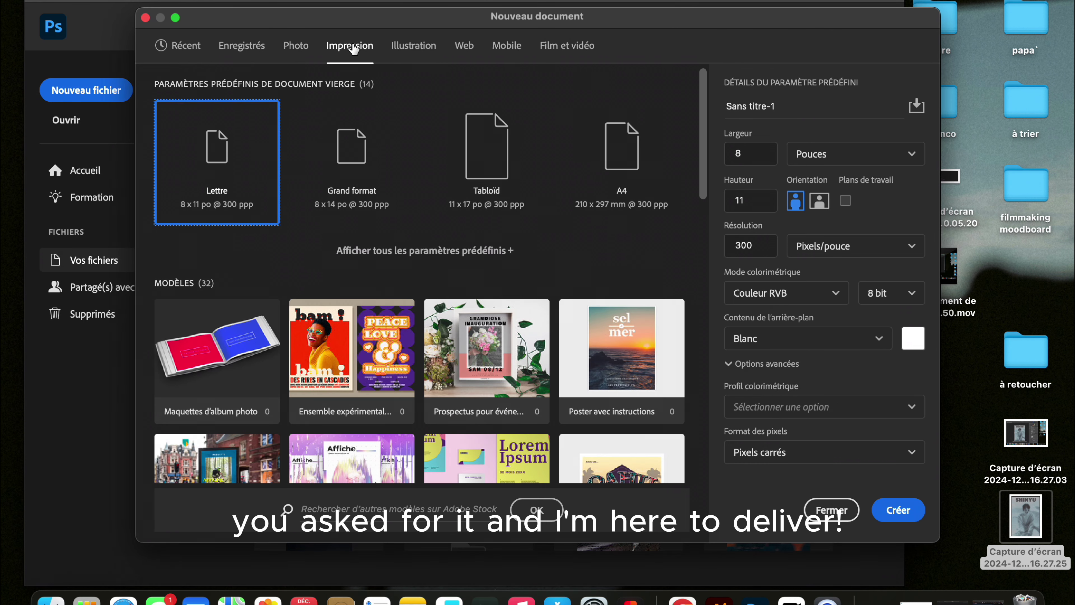
pyautogui.click(462, 250)
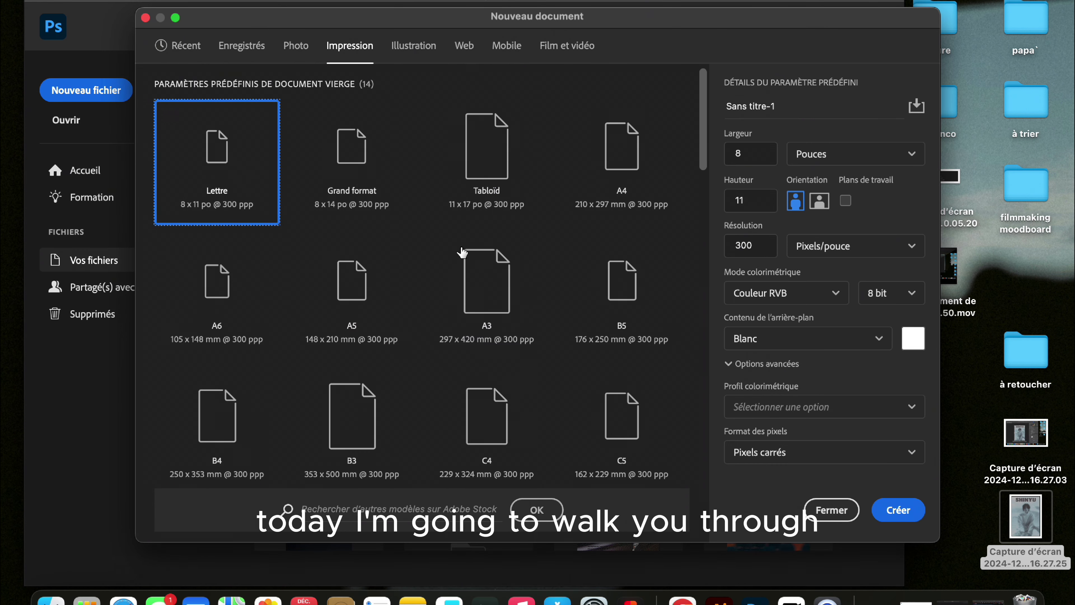
pyautogui.scroll(-3, 463, 252)
pyautogui.scroll(2, 462, 252)
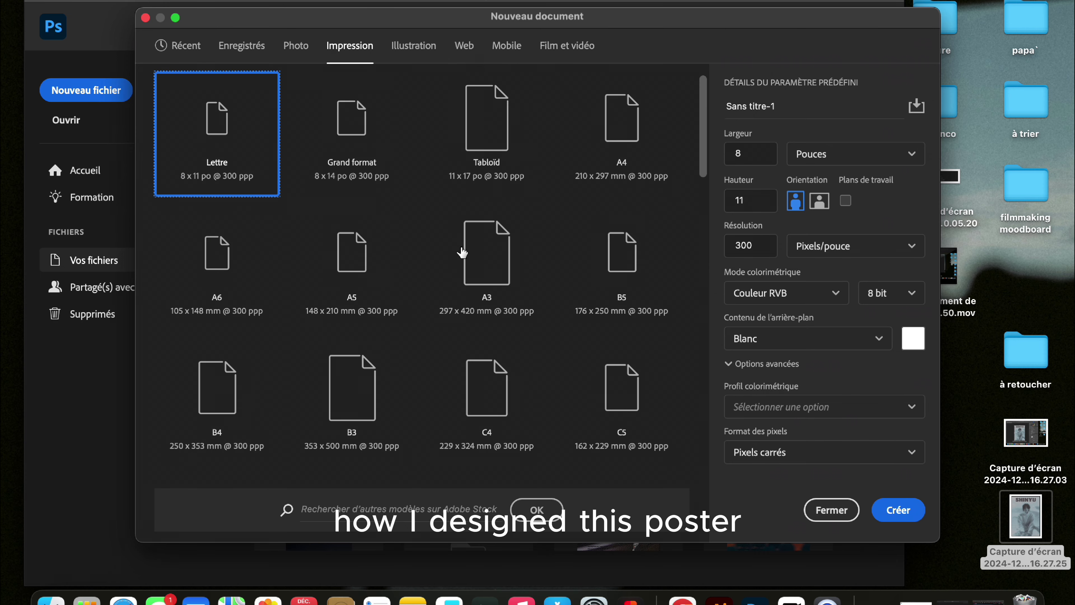
pyautogui.scroll(1, 462, 252)
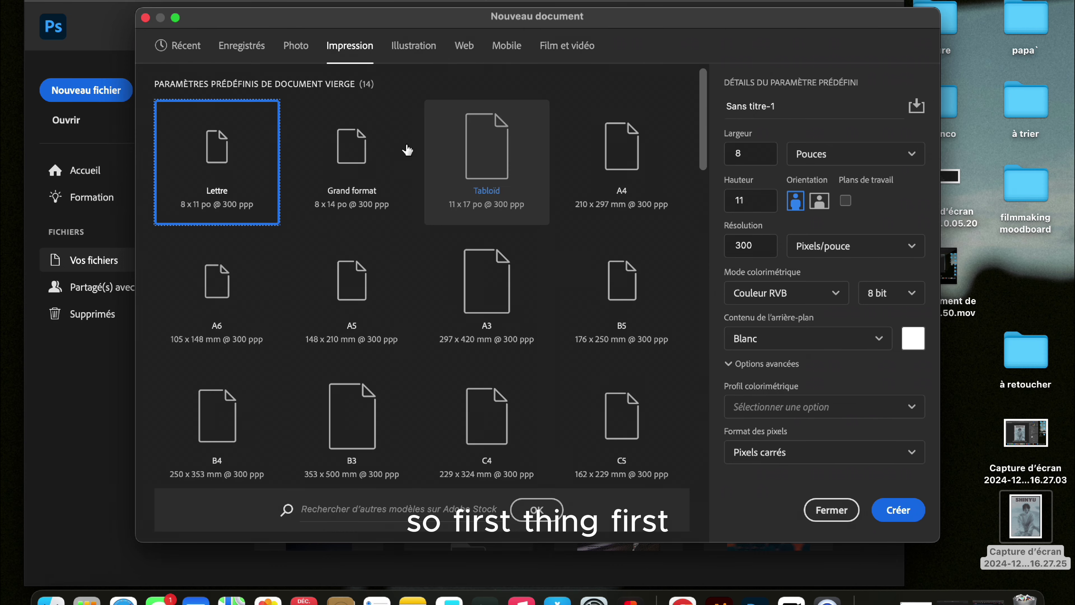
pyautogui.click(389, 283)
pyautogui.click(819, 203)
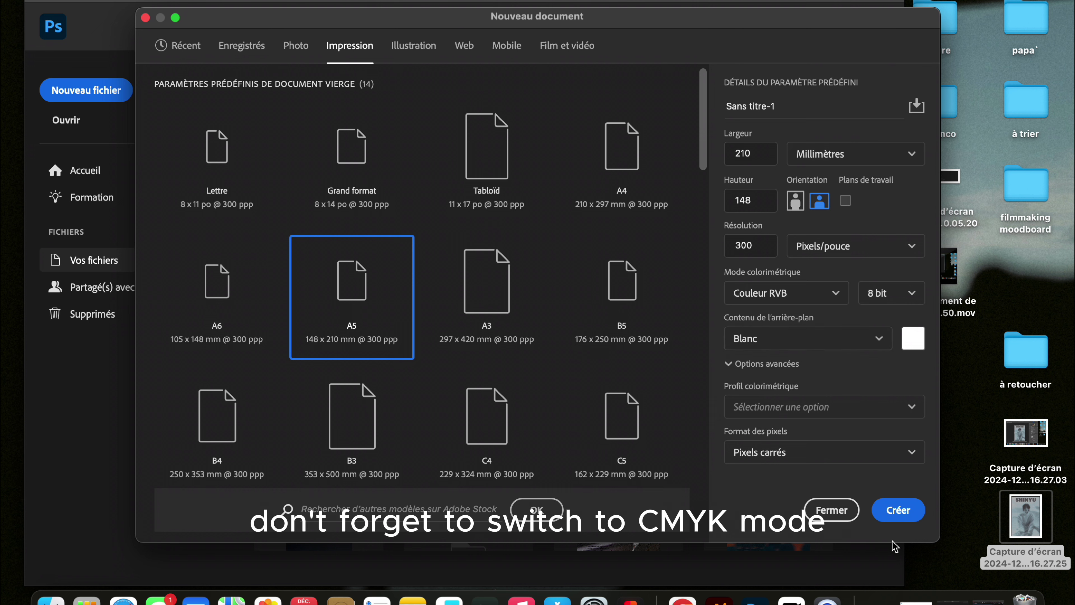
pyautogui.click(899, 510)
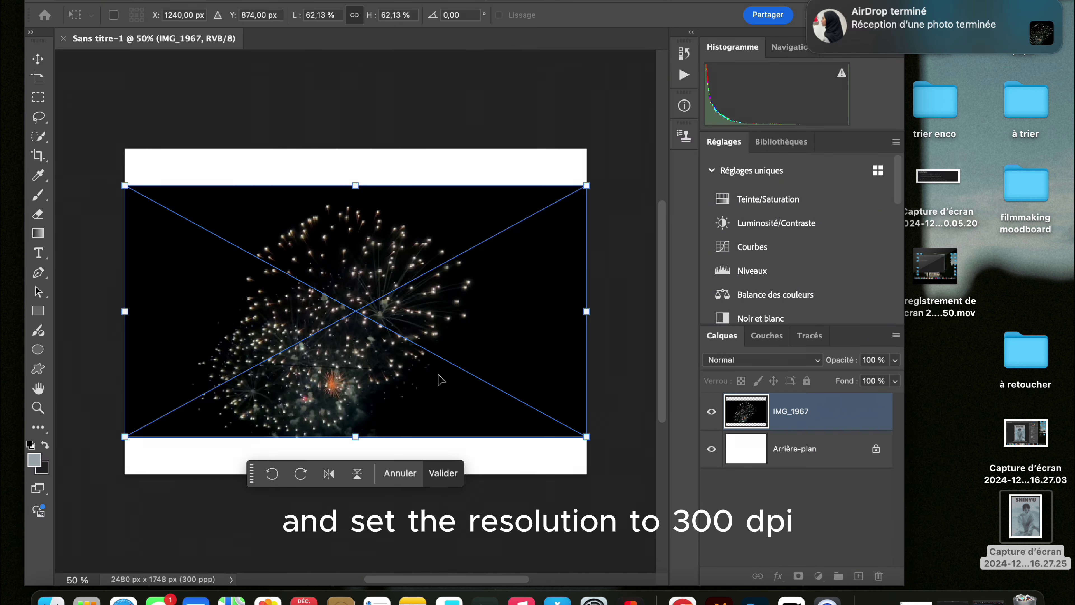
# Align the placed fireworks image with the canvas's upper edge and scale it proportionally to cover the whole canvas.
pyautogui.moveTo(442, 380); pyautogui.dragTo(443, 346)
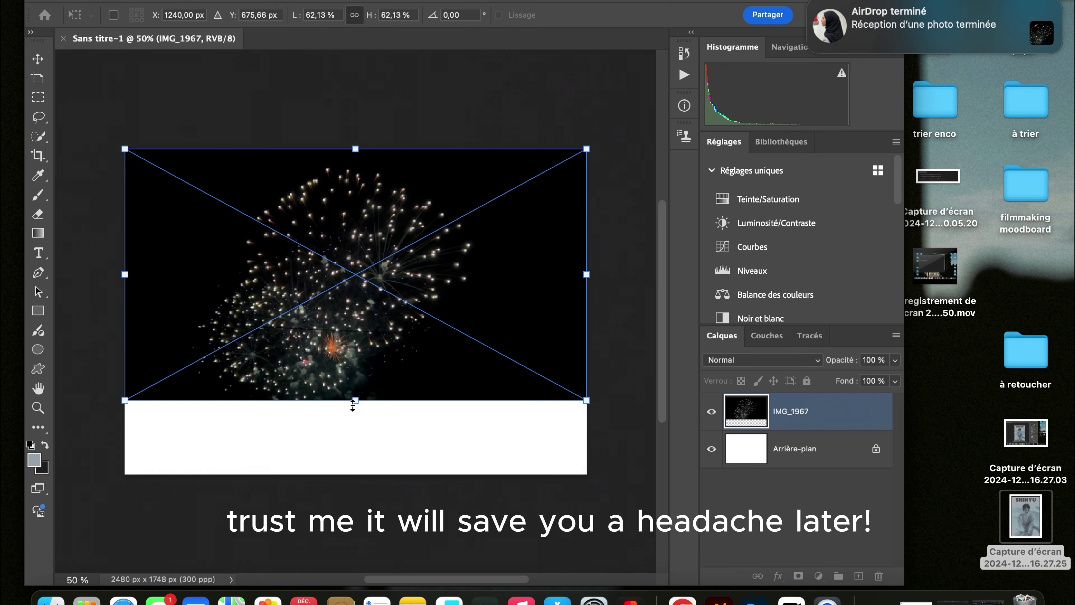
pyautogui.moveTo(355, 400); pyautogui.dragTo(355, 474)
pyautogui.press('Return')
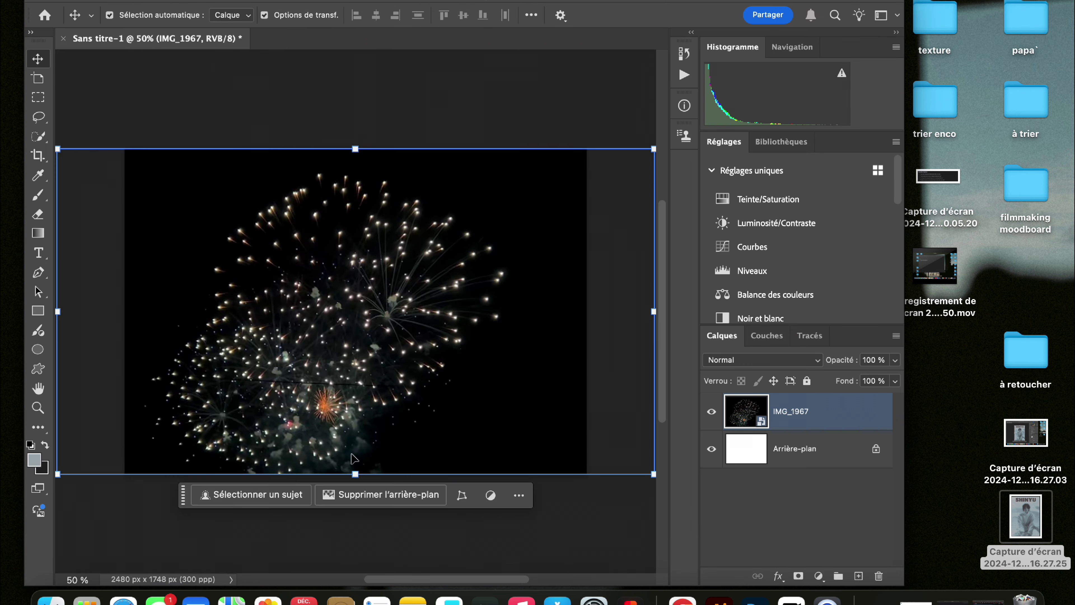
# Add a Hue/Saturation adjustment layer above the fireworks image with saturation 0 and lightness -6.
pyautogui.click(742, 199)
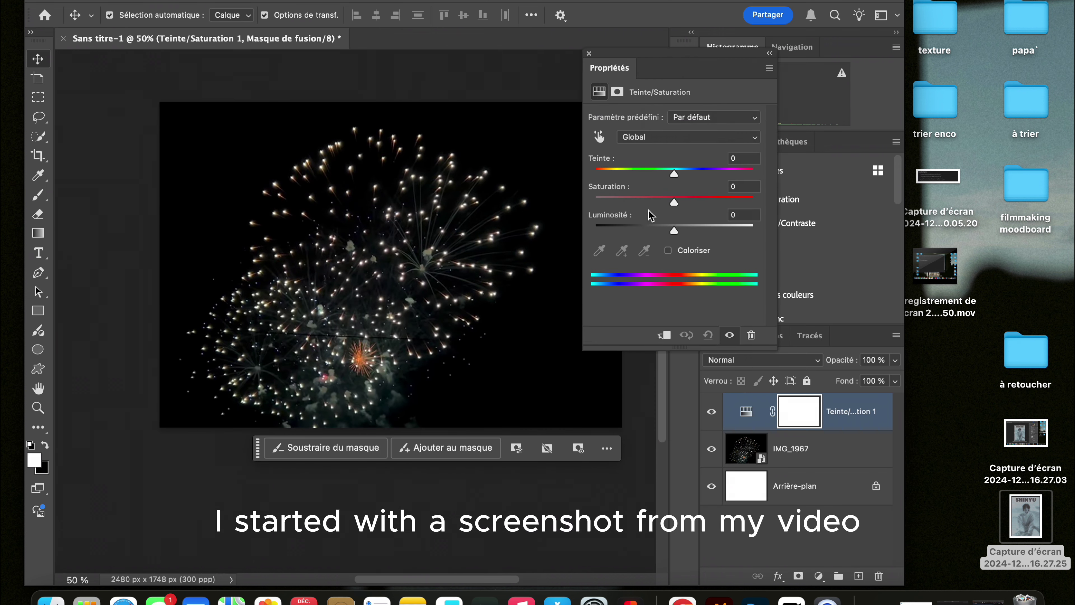
pyautogui.moveTo(676, 204); pyautogui.dragTo(716, 204)
pyautogui.moveTo(673, 234)
pyautogui.mouseDown()
pyautogui.moveTo(688, 235)
pyautogui.moveTo(670, 230)
pyautogui.mouseUp()
pyautogui.click(690, 201)
pyautogui.doubleClick(690, 202)
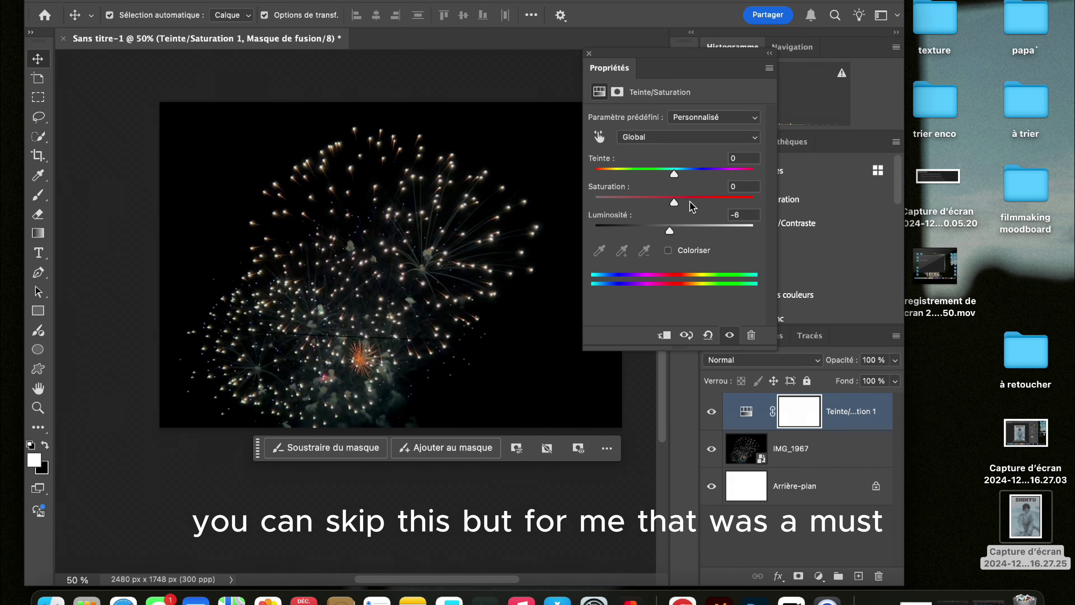
pyautogui.click(589, 54)
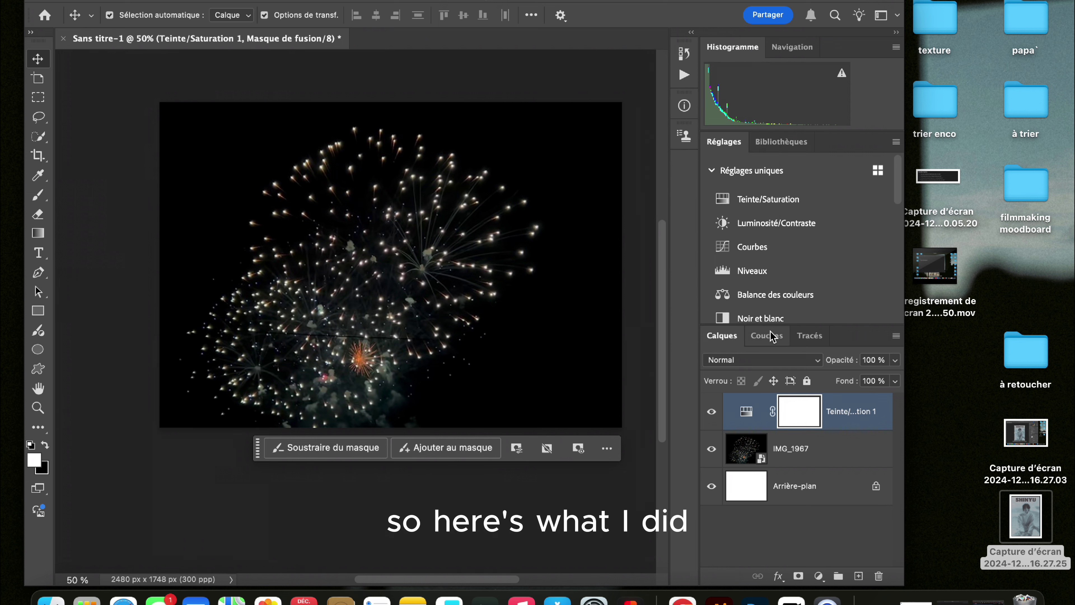
# Add a Brightness/Contrast adjustment layer with brightness 69 and contrast -4.
pyautogui.click(753, 224)
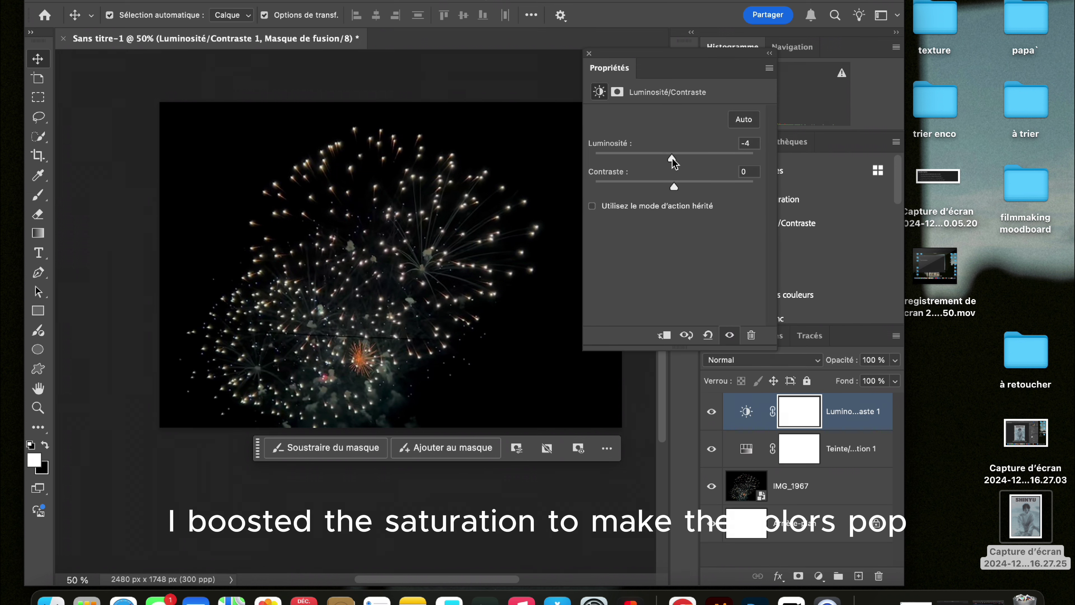
pyautogui.moveTo(674, 159); pyautogui.dragTo(713, 158)
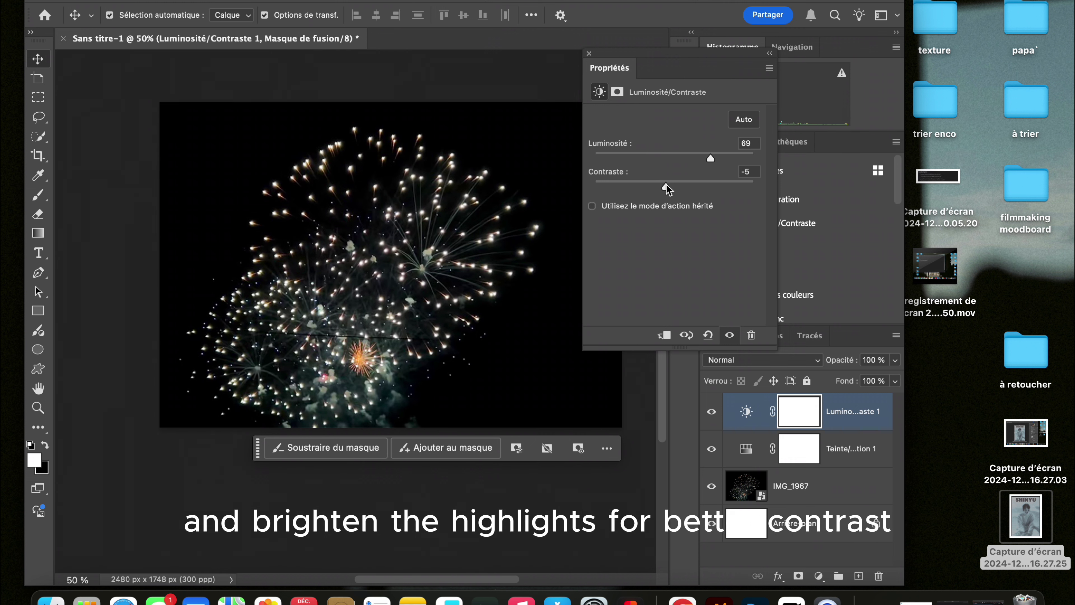
pyautogui.moveTo(674, 186)
pyautogui.mouseDown()
pyautogui.moveTo(725, 183)
pyautogui.moveTo(631, 164)
pyautogui.moveTo(675, 170)
pyautogui.mouseUp()
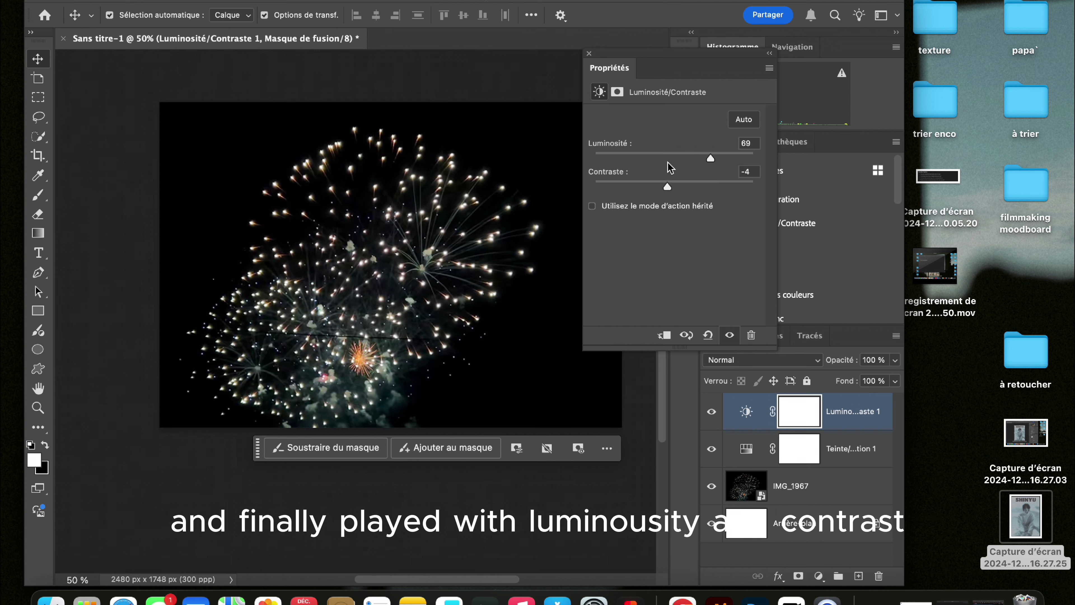
pyautogui.click(591, 52)
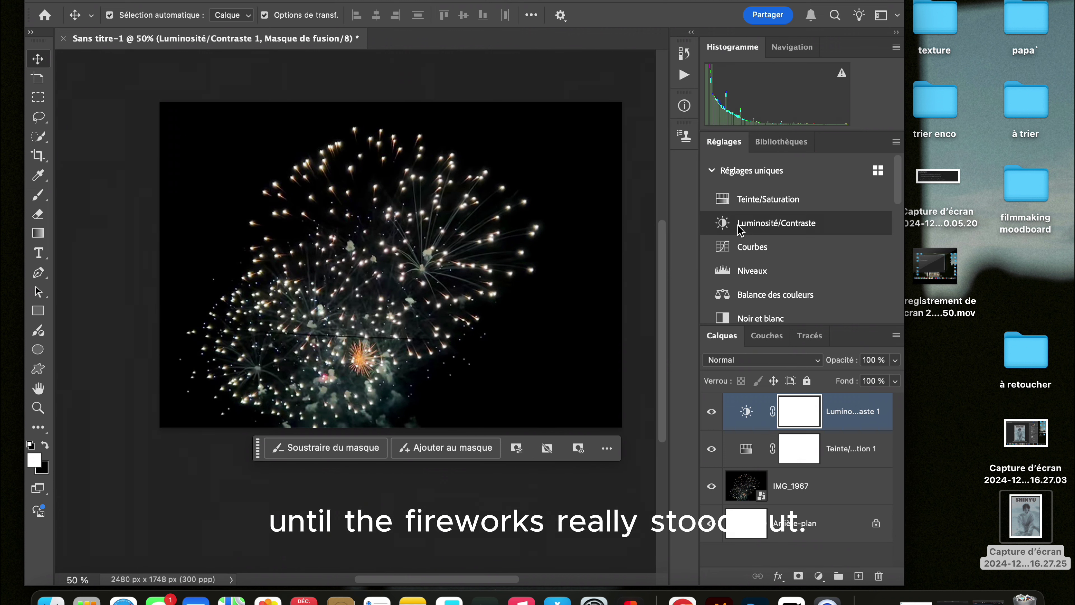
# Add a Curves adjustment layer with a slight S-curve, mapping input 189 to output 198 and input 72 to 58.
pyautogui.click(752, 249)
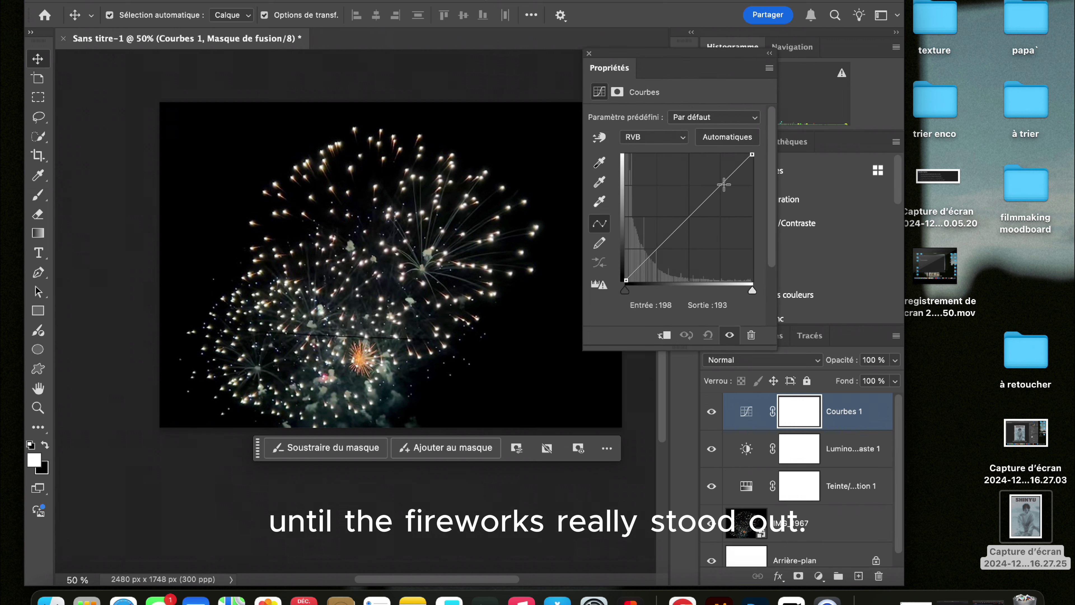
pyautogui.moveTo(724, 184); pyautogui.dragTo(718, 183)
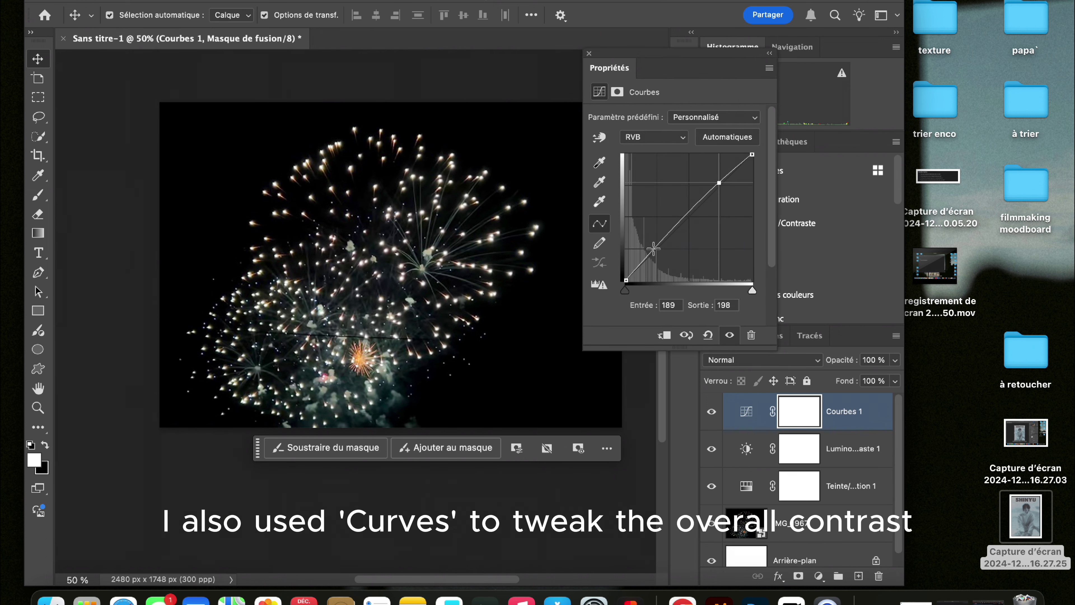
pyautogui.moveTo(653, 250); pyautogui.dragTo(662, 252)
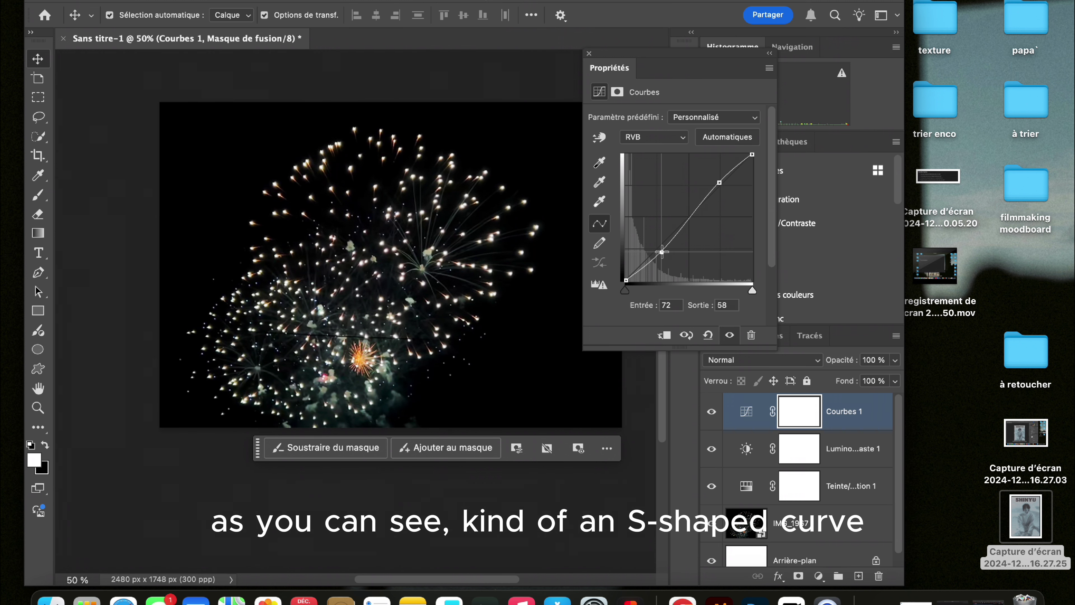
pyautogui.click(589, 54)
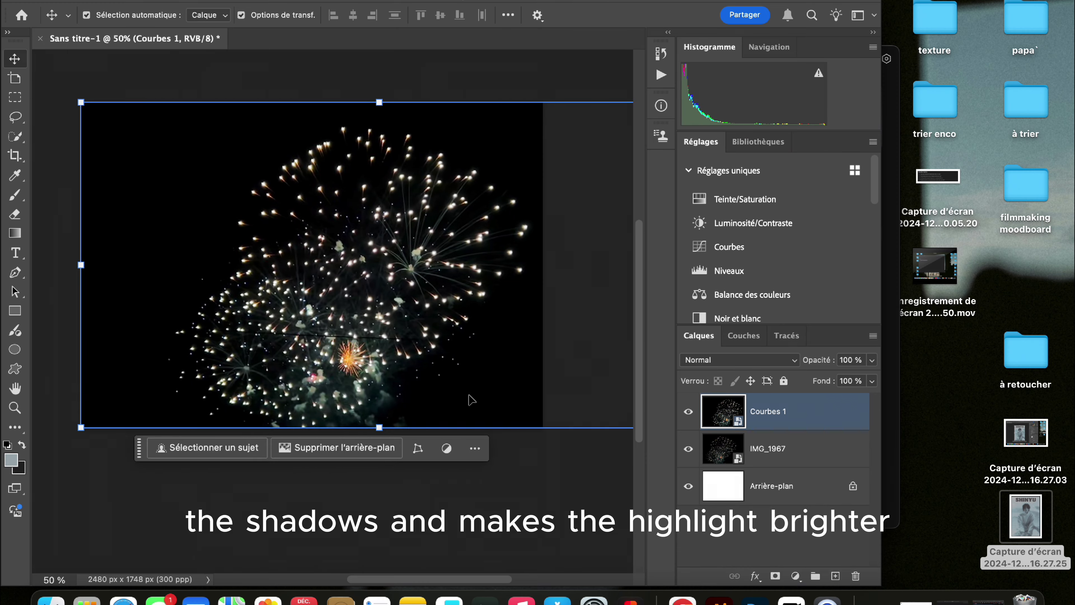
# Center the fireworks image horizontally on the canvas.
pyautogui.moveTo(464, 395); pyautogui.dragTo(394, 395)
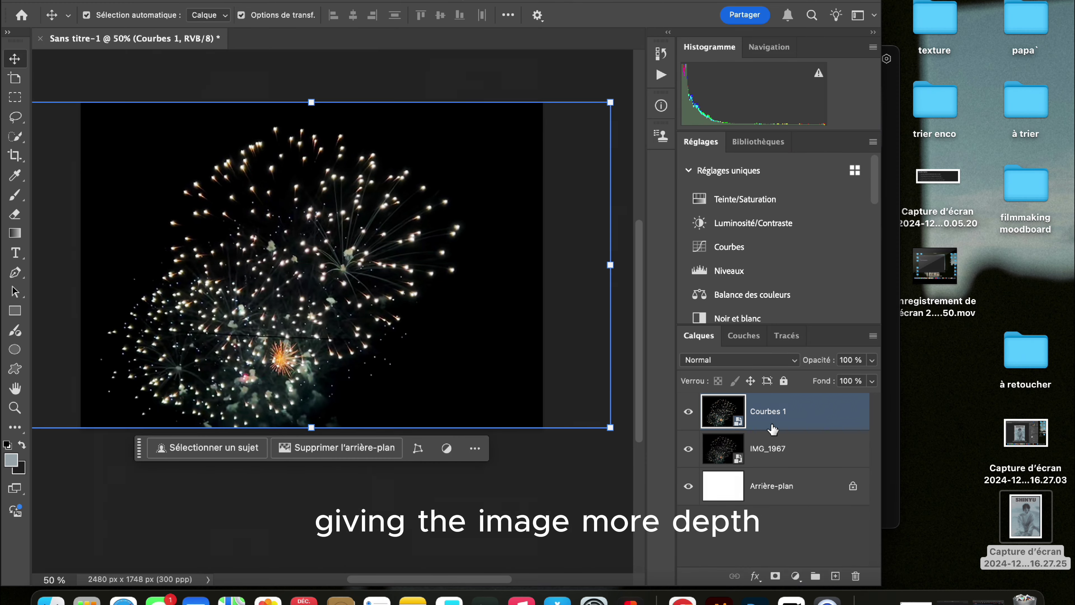
# Compare the edited Courbes 1 layer with the original IMG_1967 layer by toggling their visibility.
pyautogui.keyDown('shift'); pyautogui.click(715, 459); pyautogui.keyUp('shift')
pyautogui.click(696, 418)
pyautogui.click(690, 413)
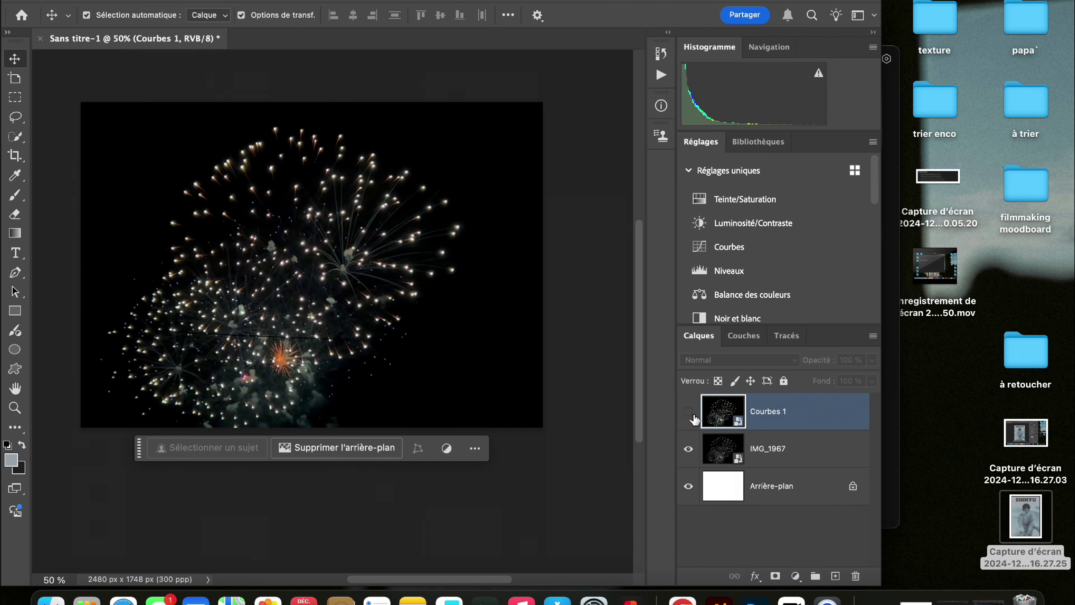
pyautogui.click(689, 413)
pyautogui.click(692, 417)
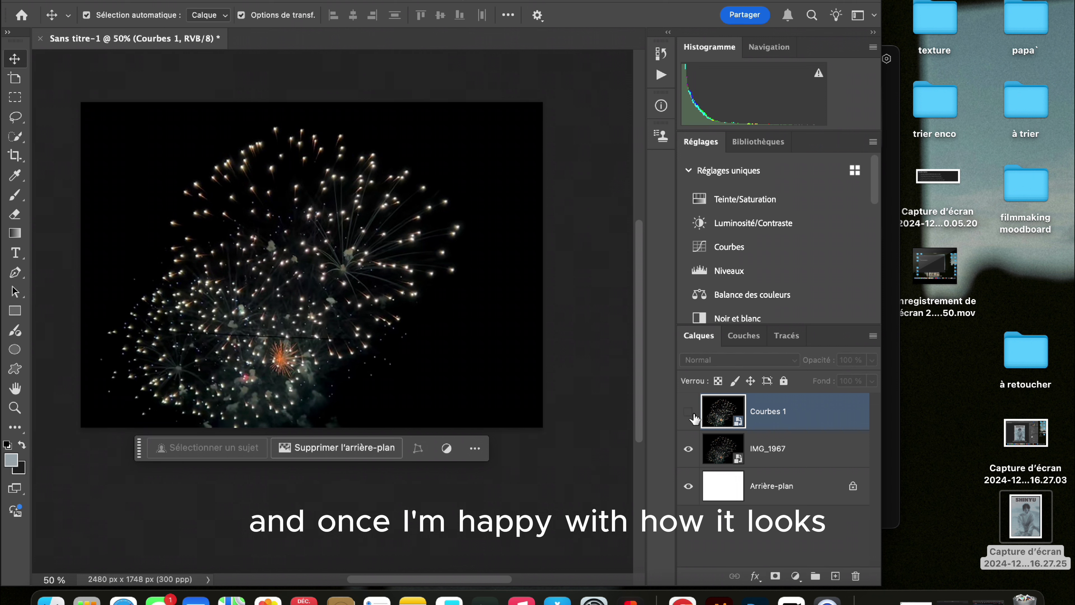
pyautogui.click(692, 415)
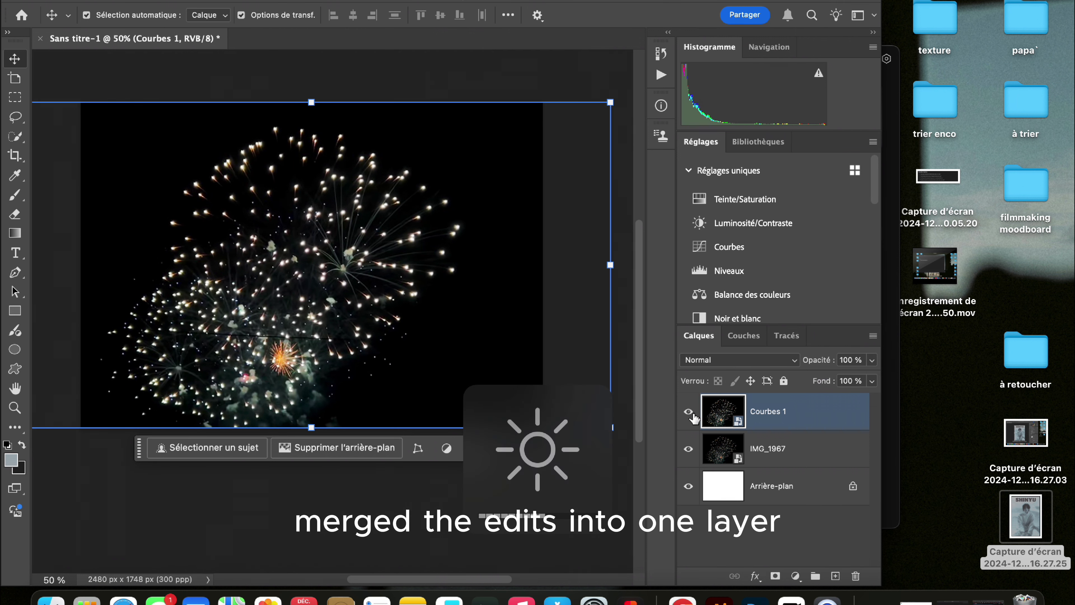
pyautogui.click(693, 415)
pyautogui.click(692, 416)
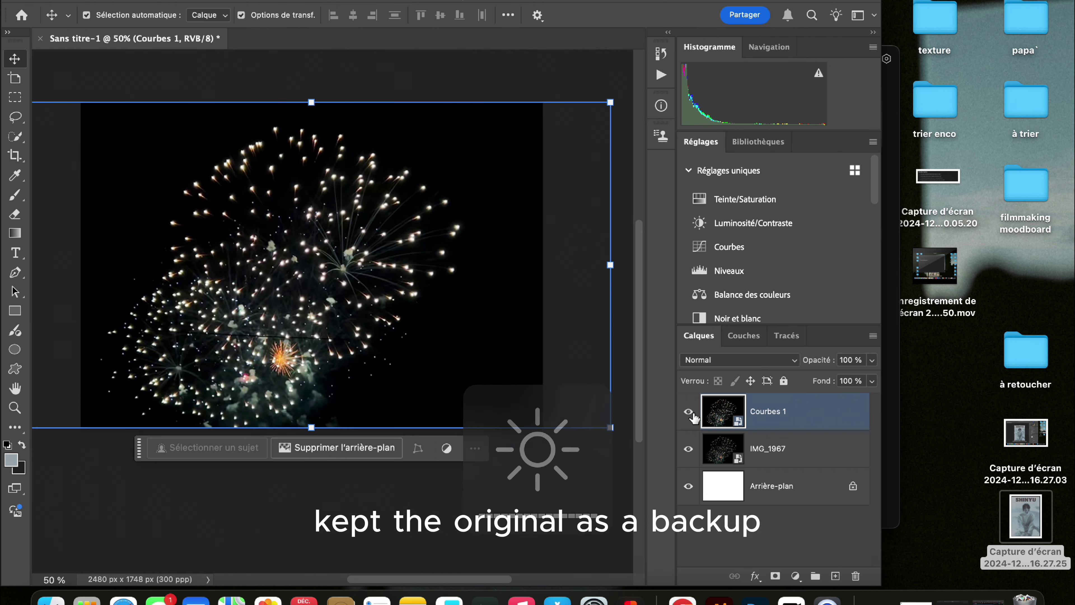
pyautogui.click(691, 448)
pyautogui.click(688, 448)
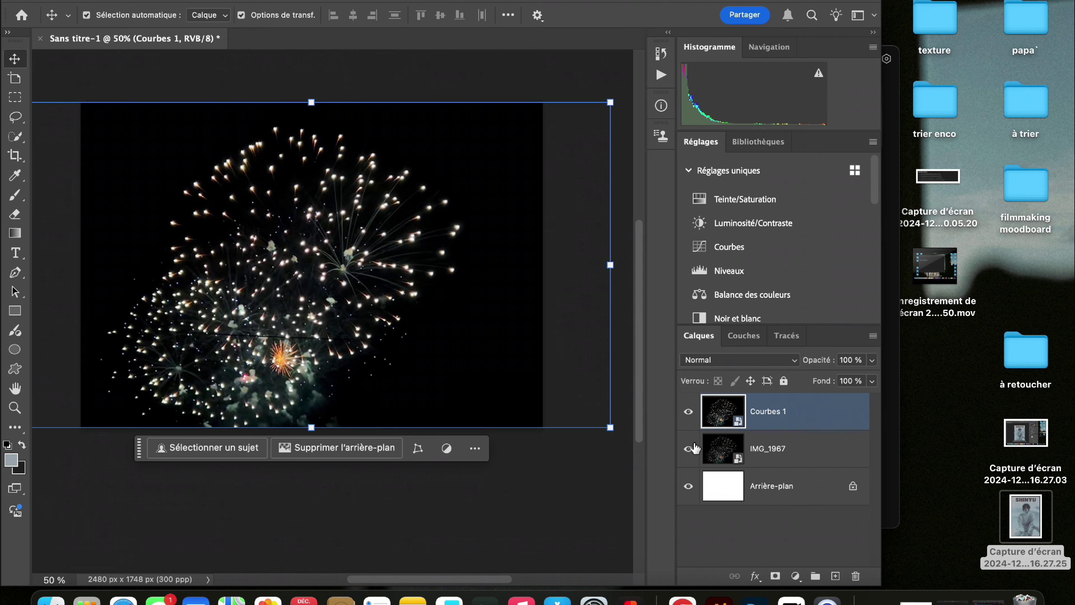
# Add a Threshold adjustment layer above the Courbes 1 layer and adjust its threshold level.
pyautogui.click(795, 576)
pyautogui.scroll(-4, 804, 568)
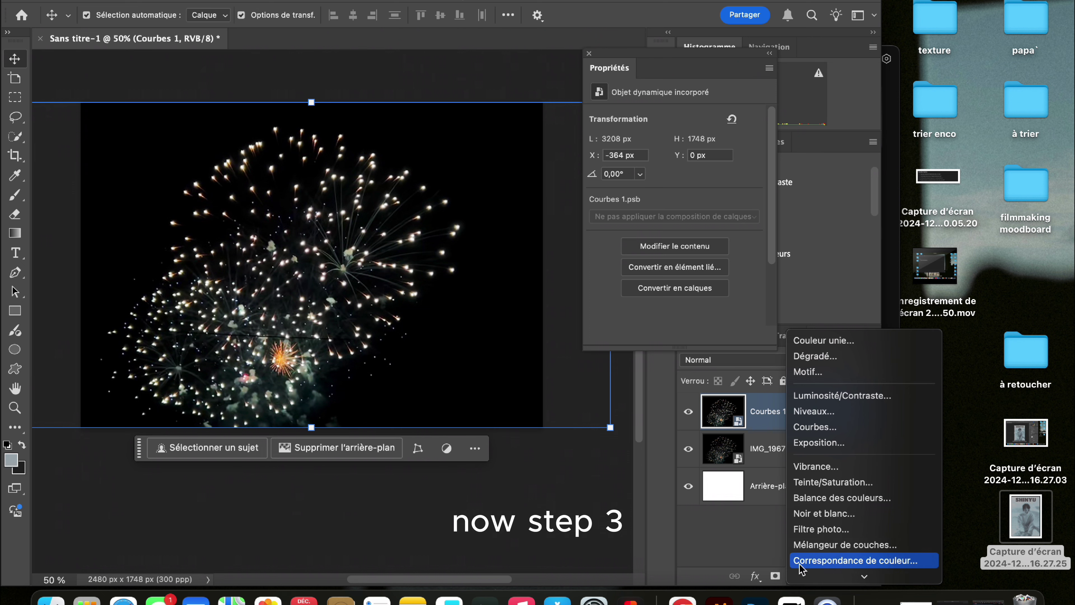
pyautogui.click(808, 541)
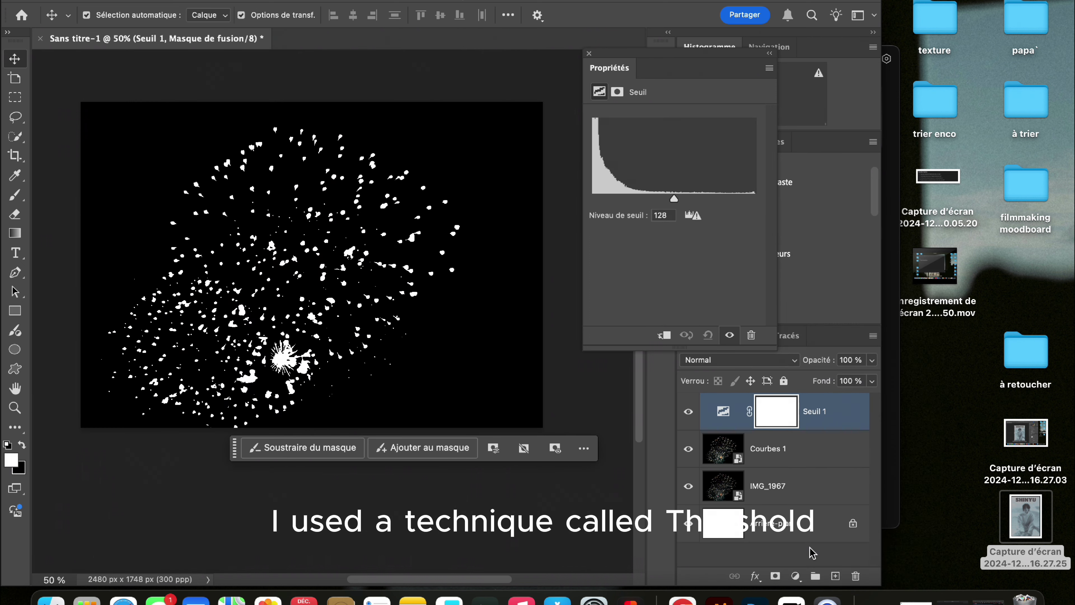
pyautogui.moveTo(675, 201)
pyautogui.mouseDown()
pyautogui.moveTo(605, 199)
pyautogui.moveTo(616, 199)
pyautogui.moveTo(574, 186)
pyautogui.moveTo(769, 207)
pyautogui.moveTo(696, 196)
pyautogui.mouseUp()
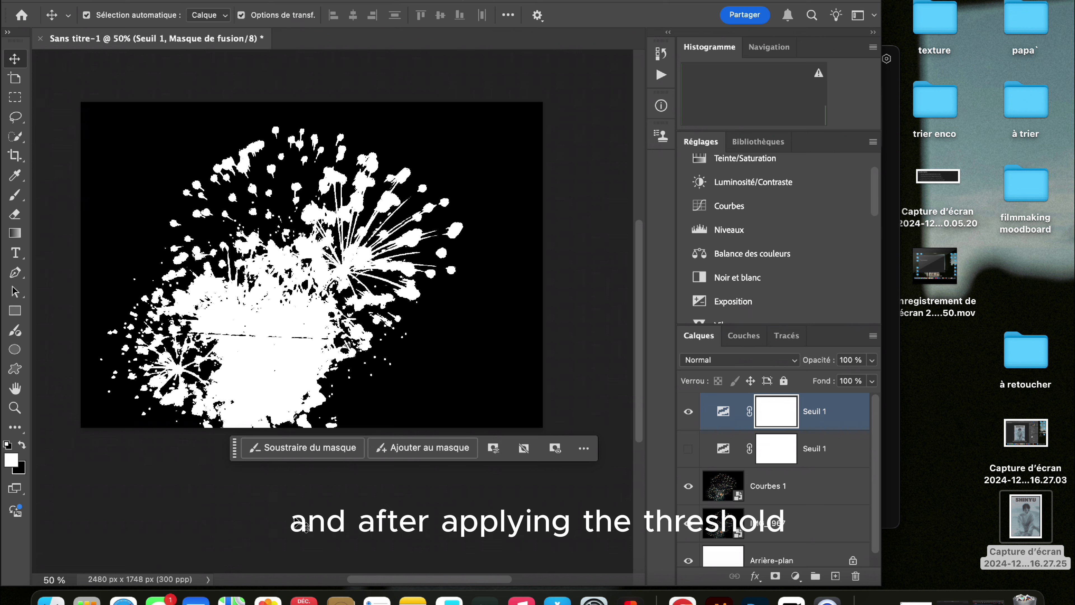
# Draw a rectangle of about 2760 x 2042 px covering the whole canvas and fill it with medium sky blue.
pyautogui.press('u')
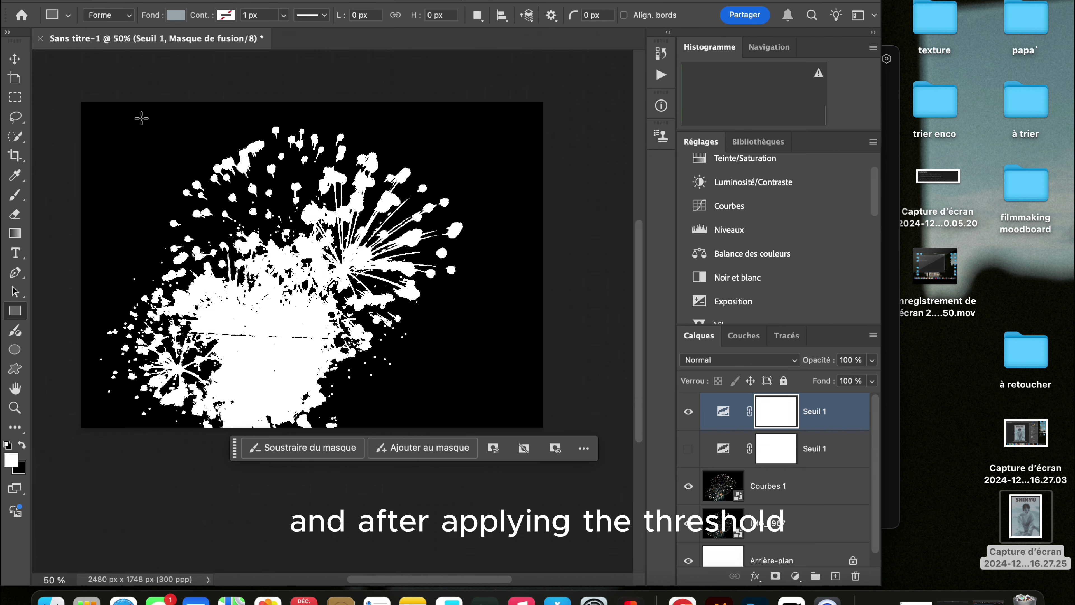
pyautogui.moveTo(69, 81)
pyautogui.mouseDown()
pyautogui.moveTo(590, 447)
pyautogui.moveTo(582, 463)
pyautogui.mouseUp()
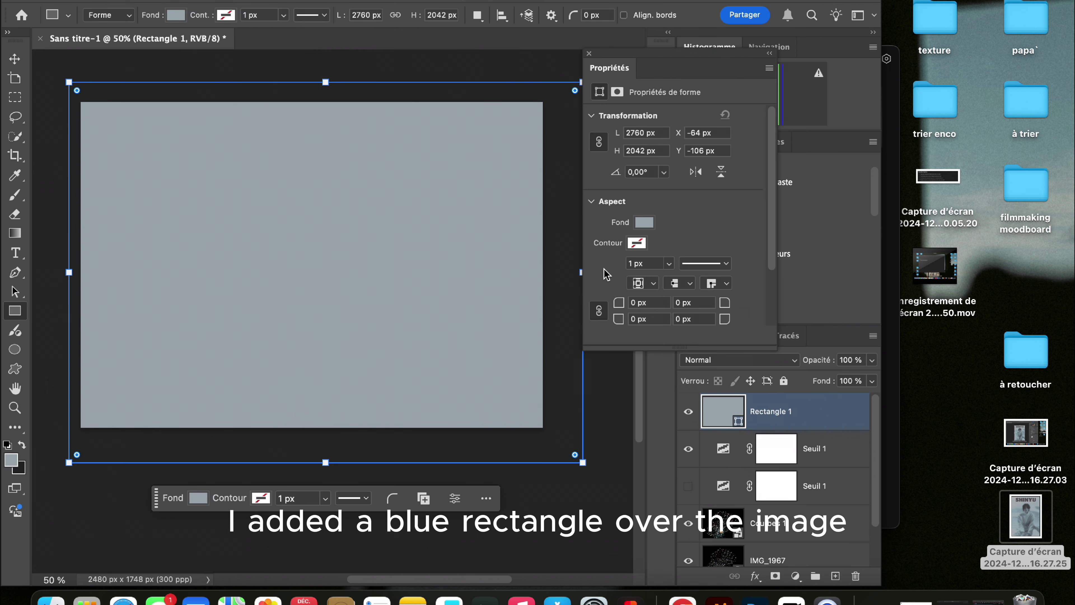
pyautogui.click(645, 221)
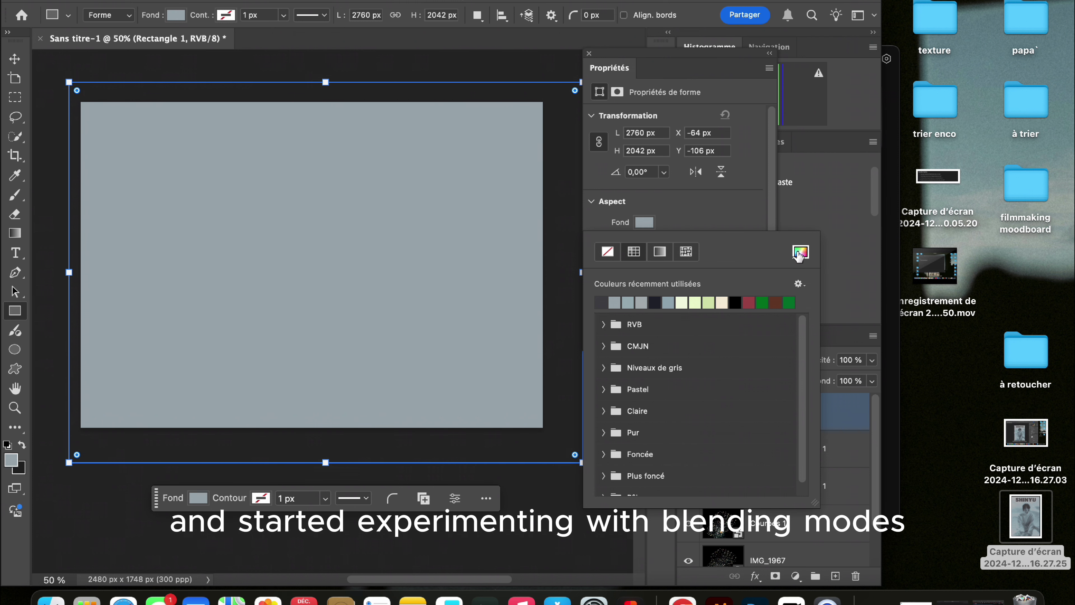
pyautogui.click(800, 254)
pyautogui.click(614, 241)
pyautogui.moveTo(615, 240); pyautogui.dragTo(586, 218)
pyautogui.press('Return')
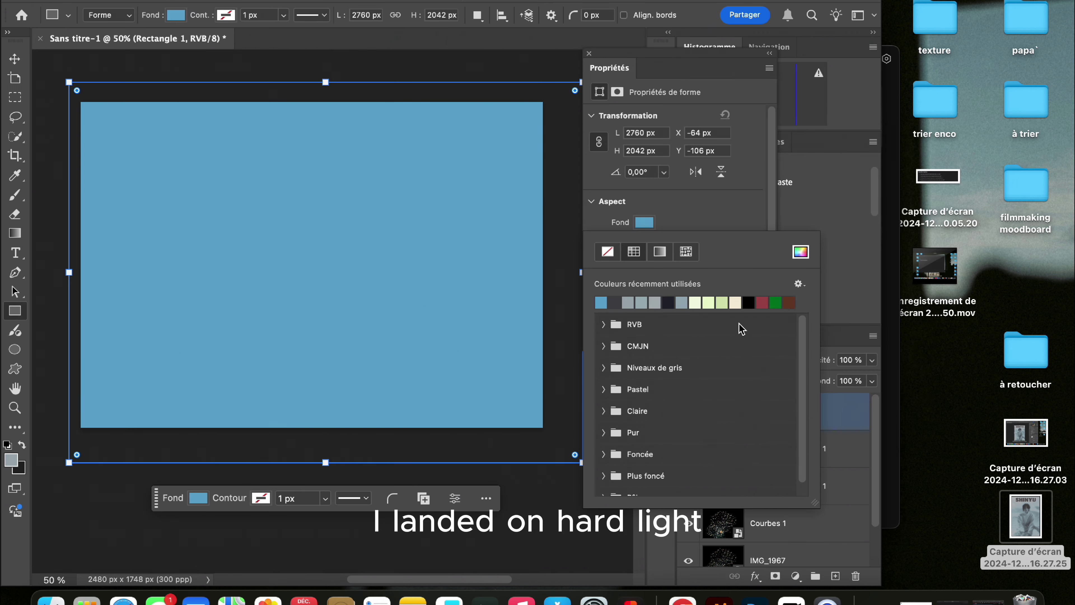
pyautogui.click(726, 193)
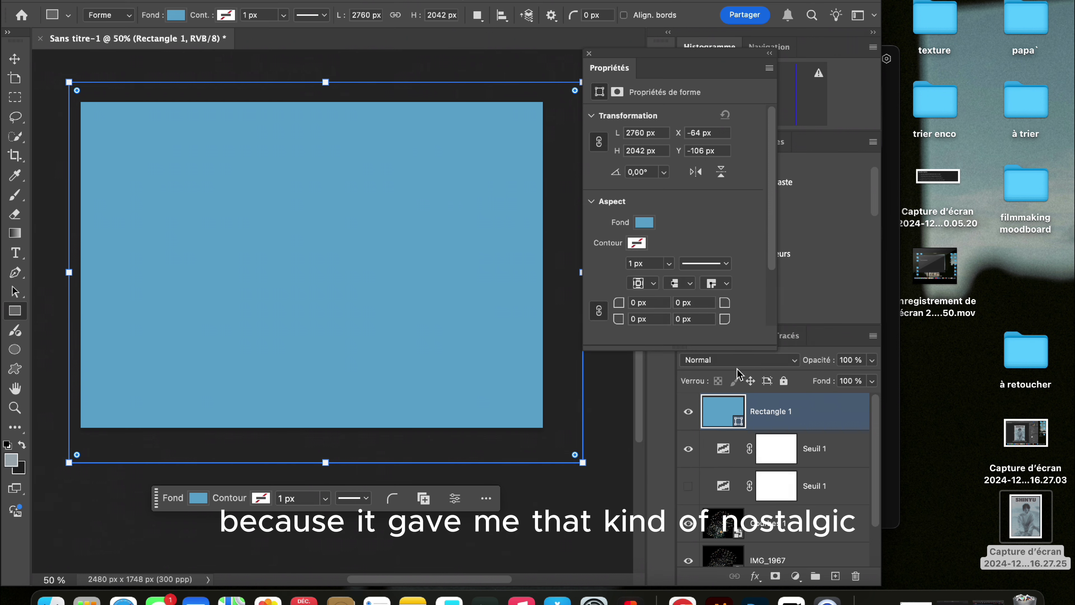
# Set the blue Rectangle 1 layer's blend mode to Lumière crue.
pyautogui.click(589, 53)
pyautogui.click(774, 360)
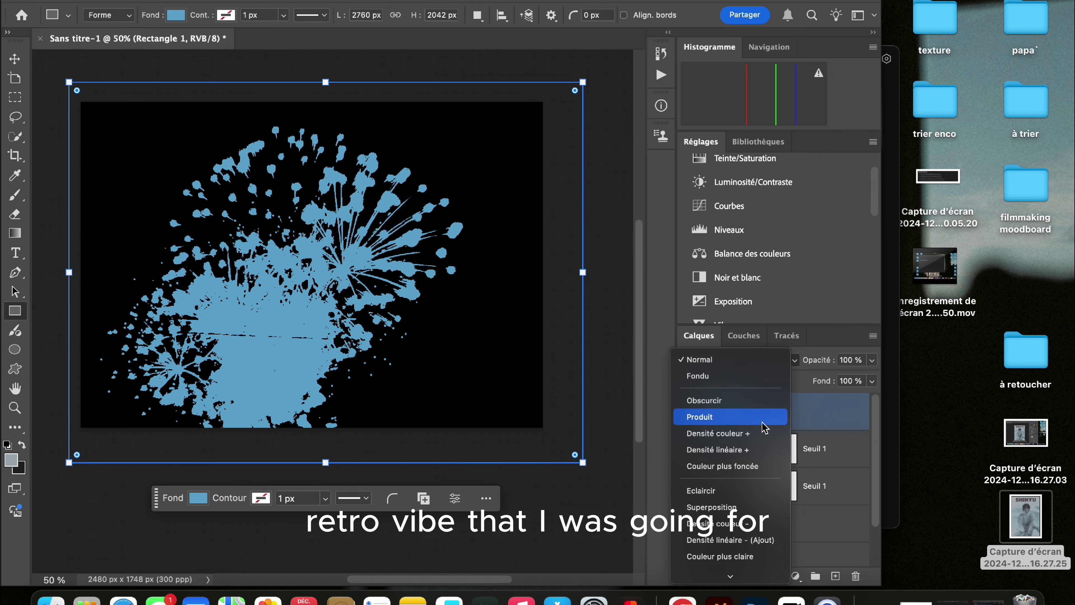
pyautogui.scroll(-3, 764, 427)
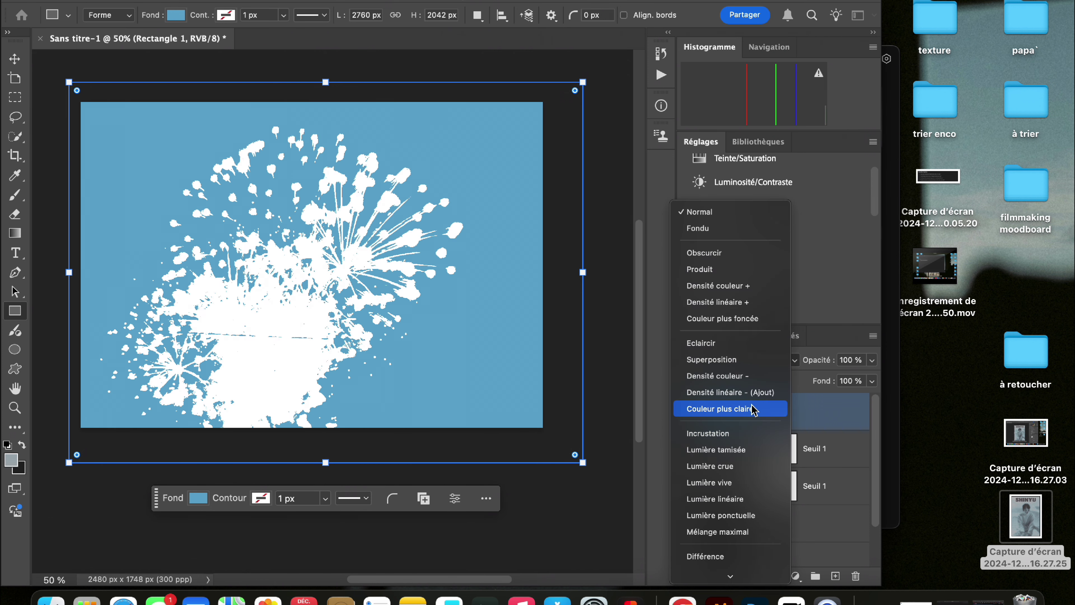
pyautogui.scroll(-3, 739, 470)
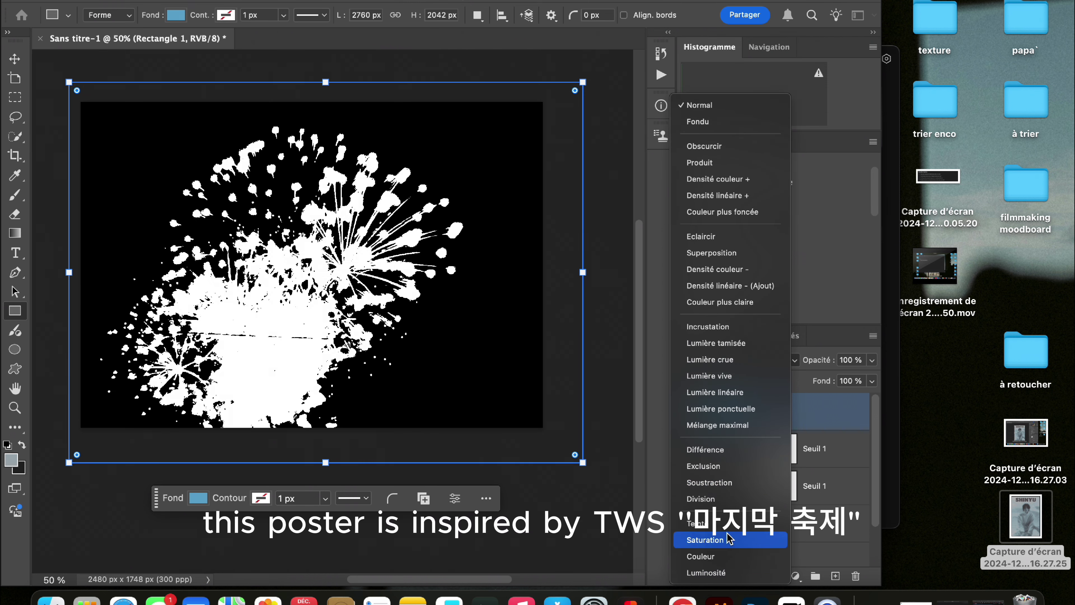
pyautogui.click(726, 363)
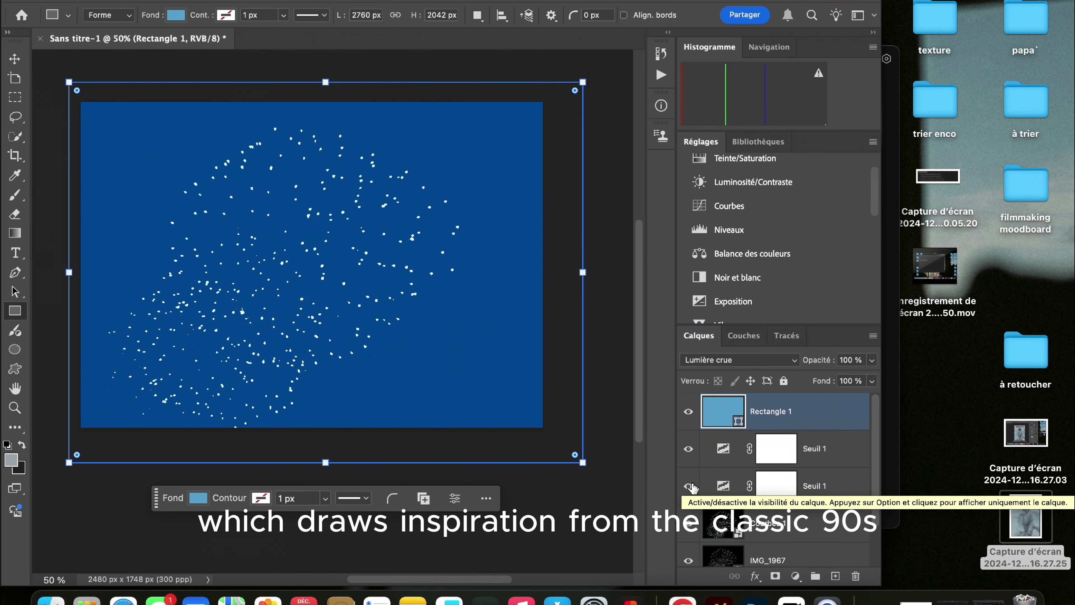
# Show the lower Seuil 1 layer and set its threshold level to 48.
pyautogui.doubleClick(723, 486)
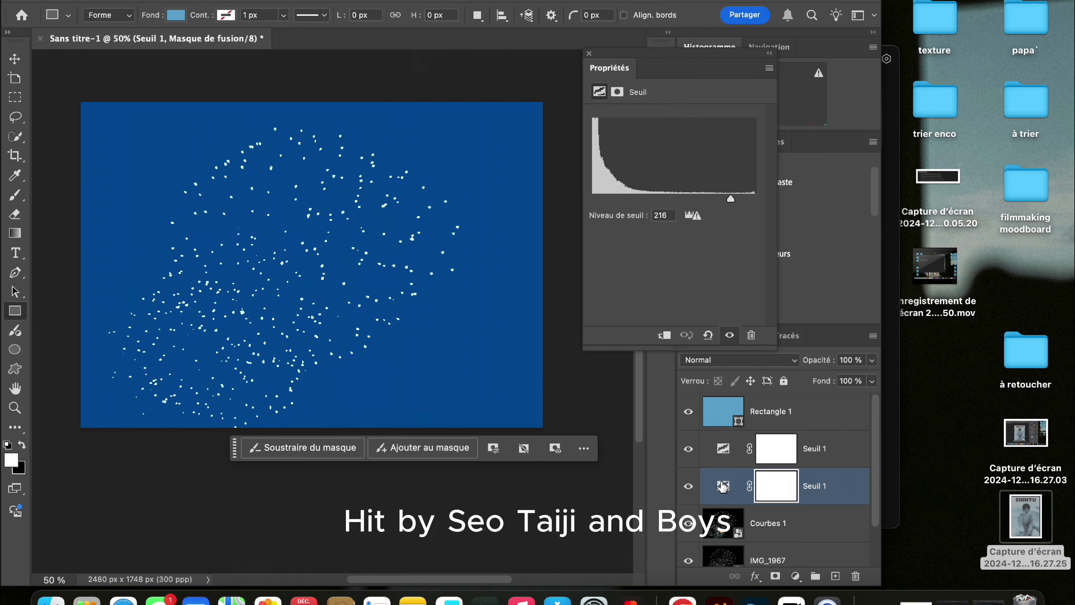
pyautogui.moveTo(730, 204); pyautogui.dragTo(623, 185)
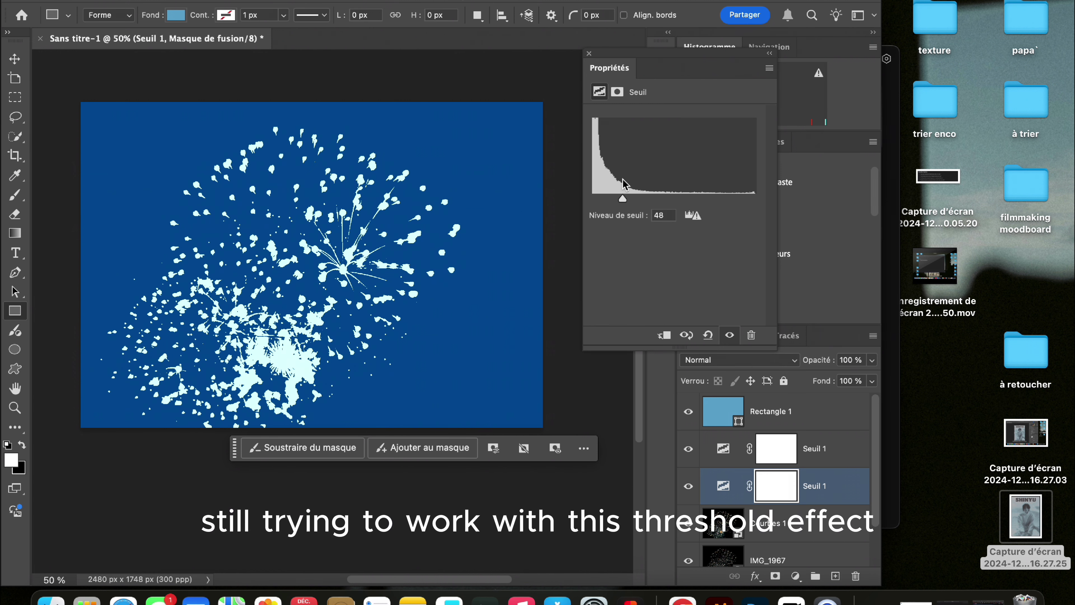
pyautogui.click(589, 53)
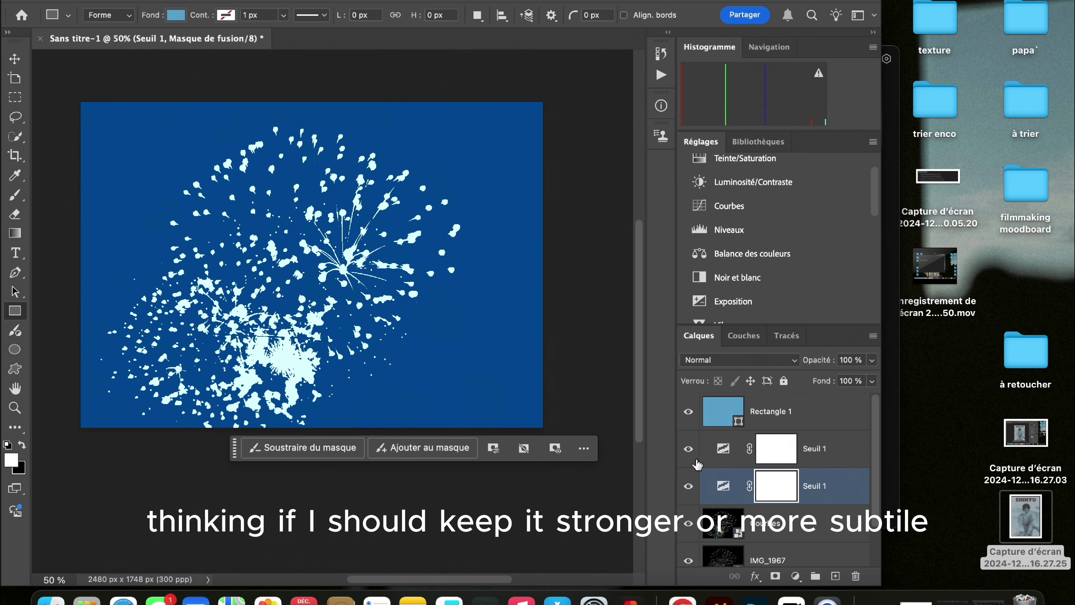
# Compare the fireworks with and without the lower Seuil 1 threshold layer by toggling its visibility.
pyautogui.click(689, 490)
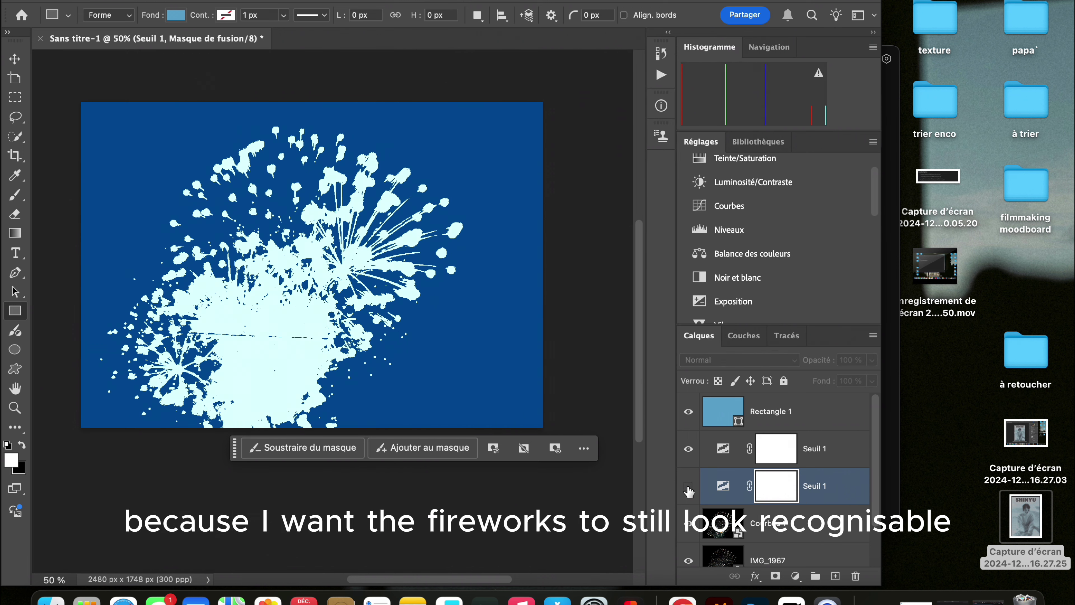
pyautogui.click(688, 488)
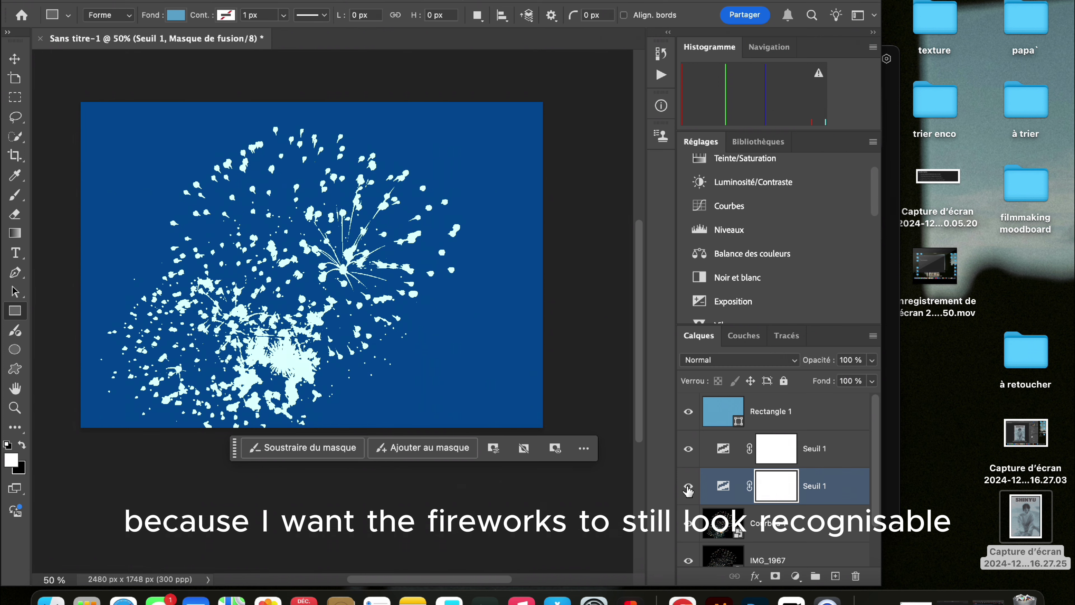
pyautogui.click(688, 487)
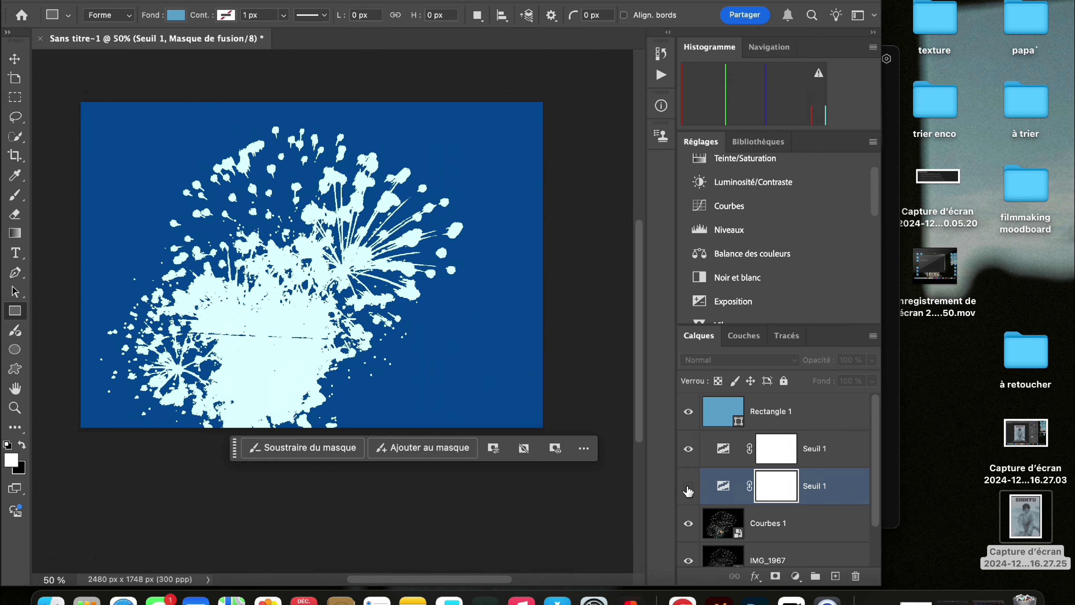
pyautogui.click(689, 490)
pyautogui.click(689, 489)
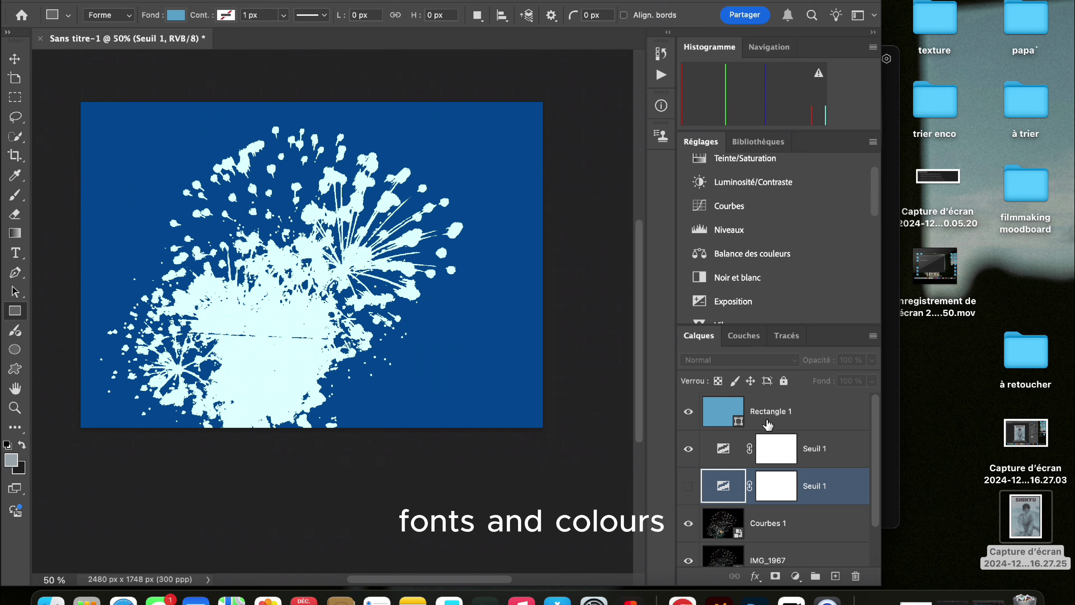
# Add the text "Last Festival" on a new layer near the canvas's upper-left corner.
pyautogui.click(426, 278)
pyautogui.press('t')
pyautogui.press('super+alt+shift+n')
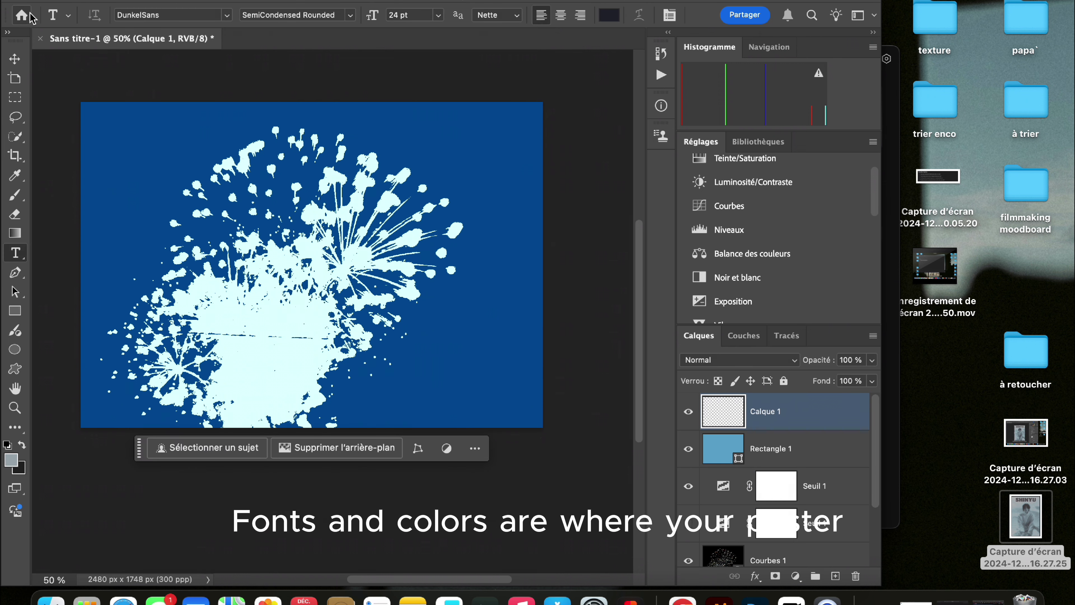
pyautogui.click(118, 157)
pyautogui.write('La')
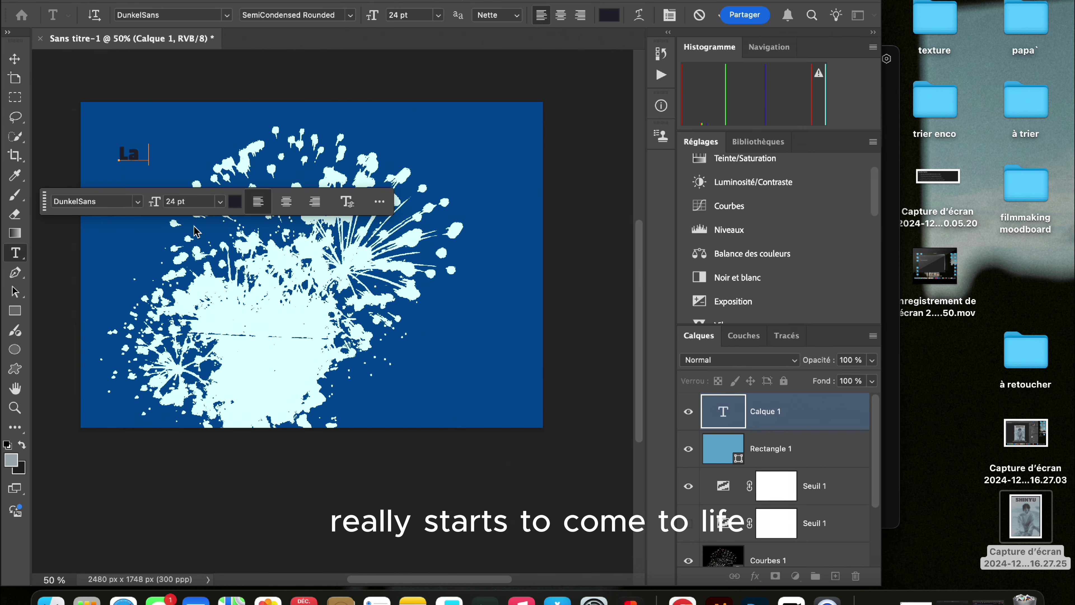
pyautogui.write('st Festival')
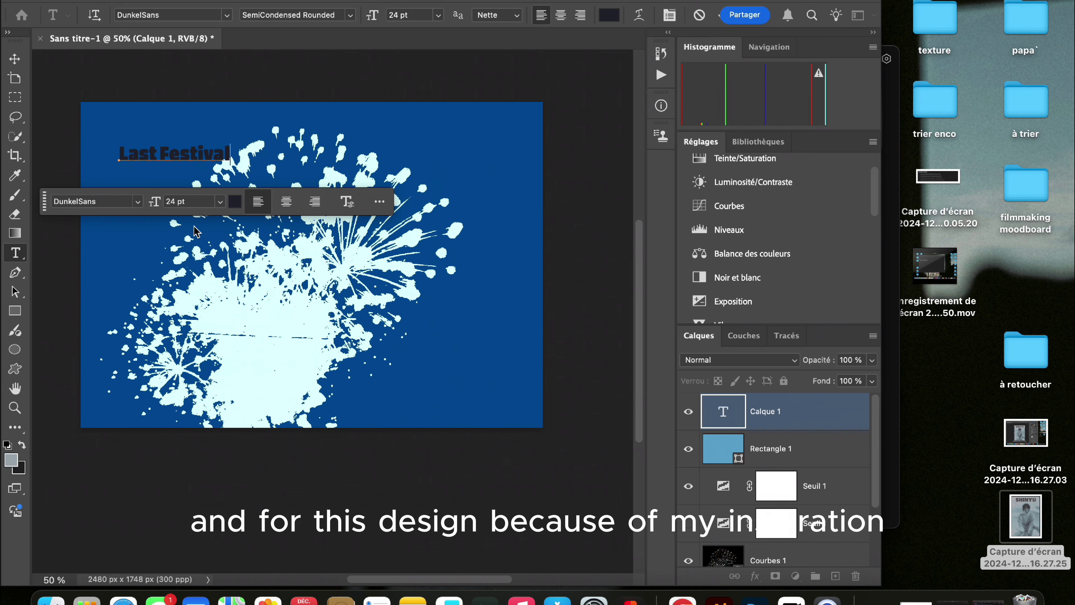
# Try the Airco Std Bold Italic and Alkaline Heavy fonts on the "Last Festival" text.
pyautogui.click(138, 202)
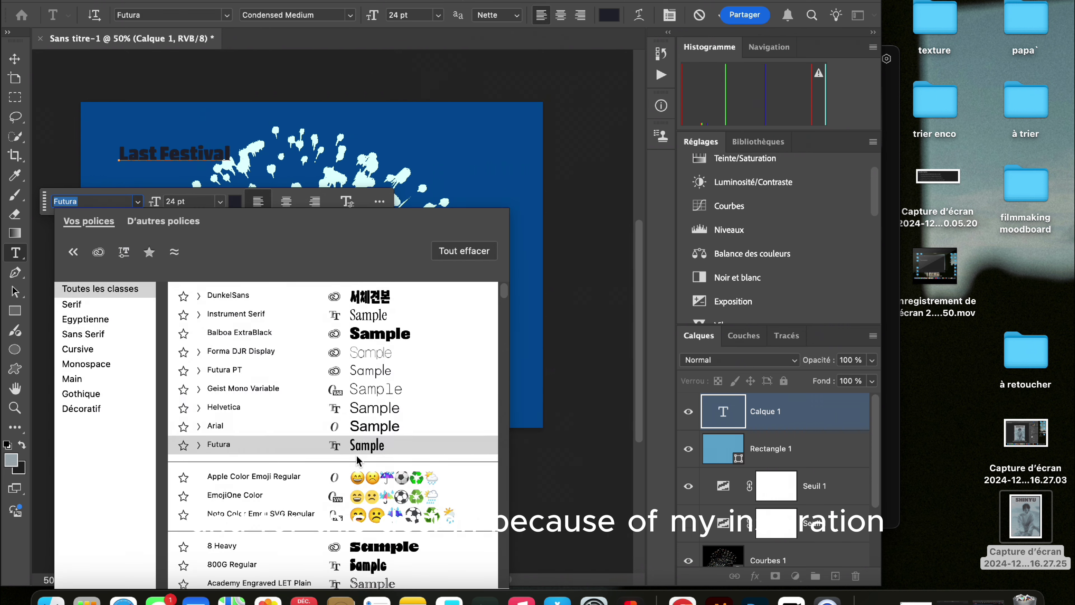
pyautogui.scroll(10, 357, 460)
pyautogui.click(362, 468)
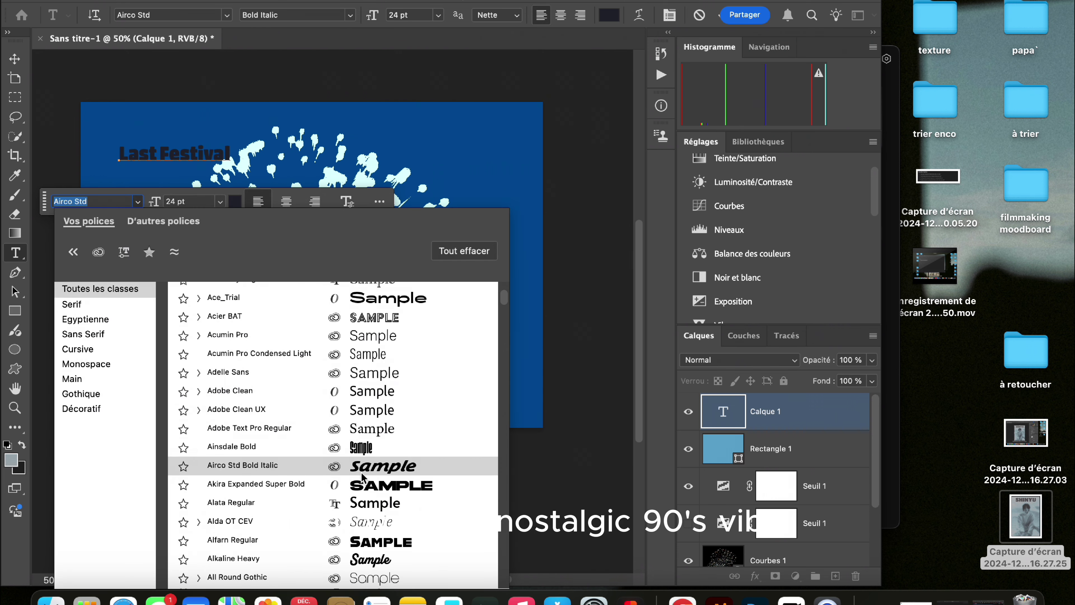
pyautogui.click(363, 473)
pyautogui.tripleClick(153, 145)
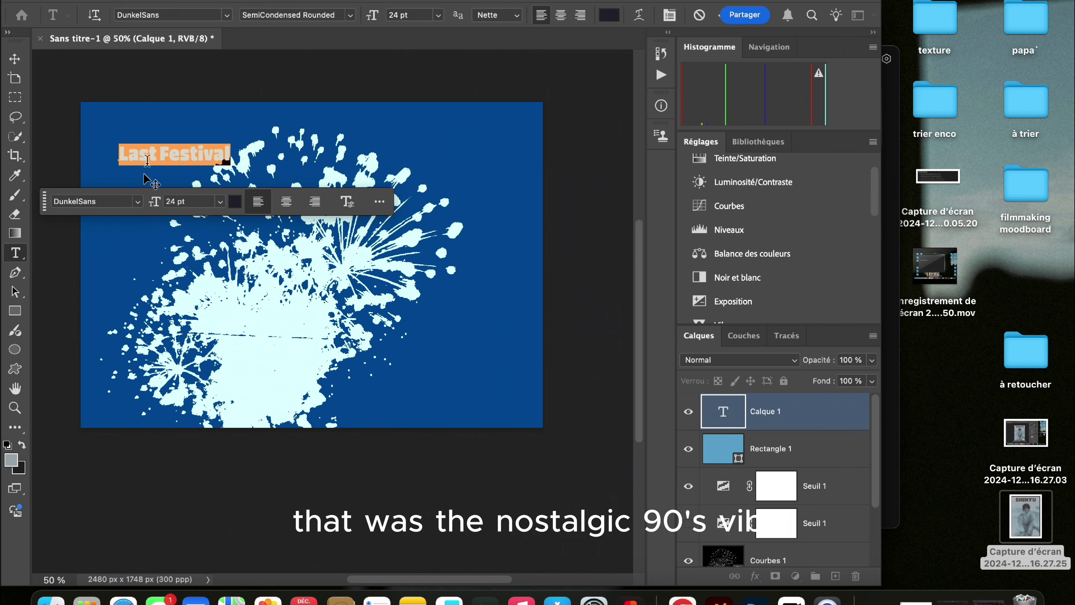
pyautogui.click(139, 202)
pyautogui.click(373, 494)
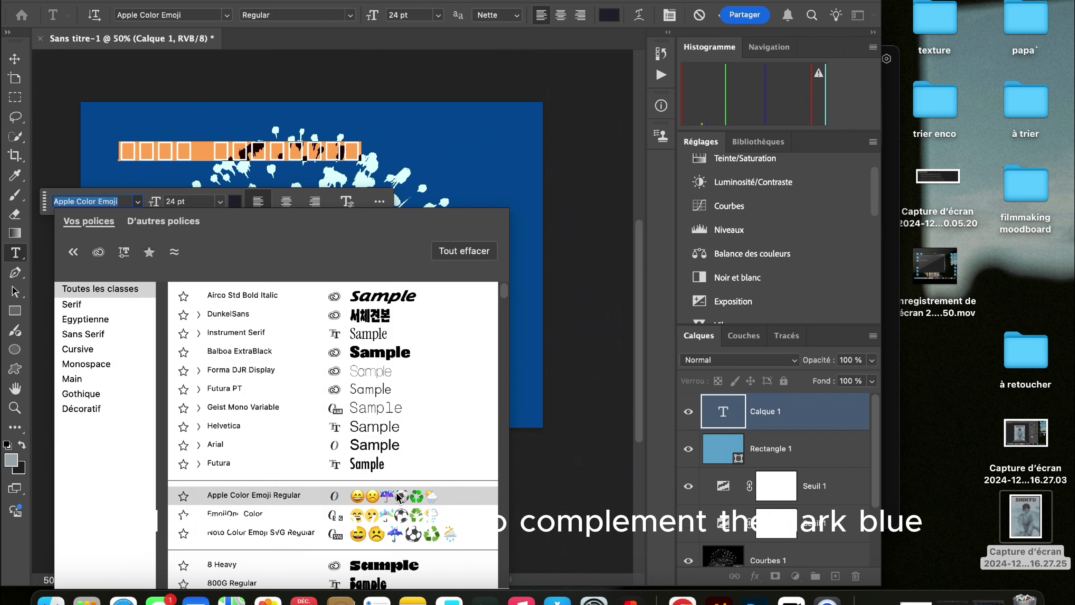
pyautogui.click(382, 294)
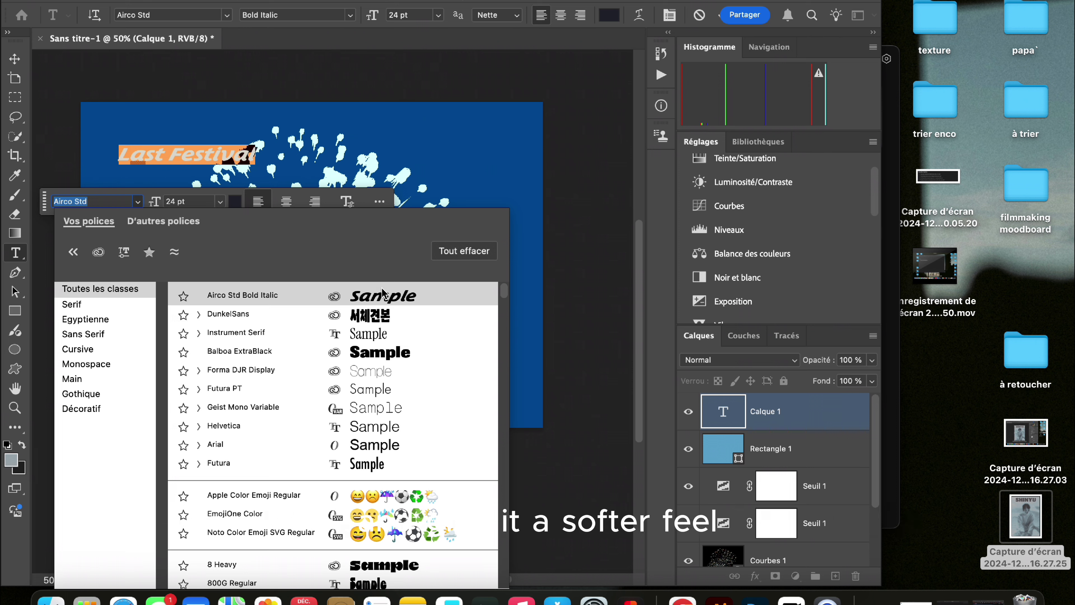
pyautogui.scroll(-10, 383, 296)
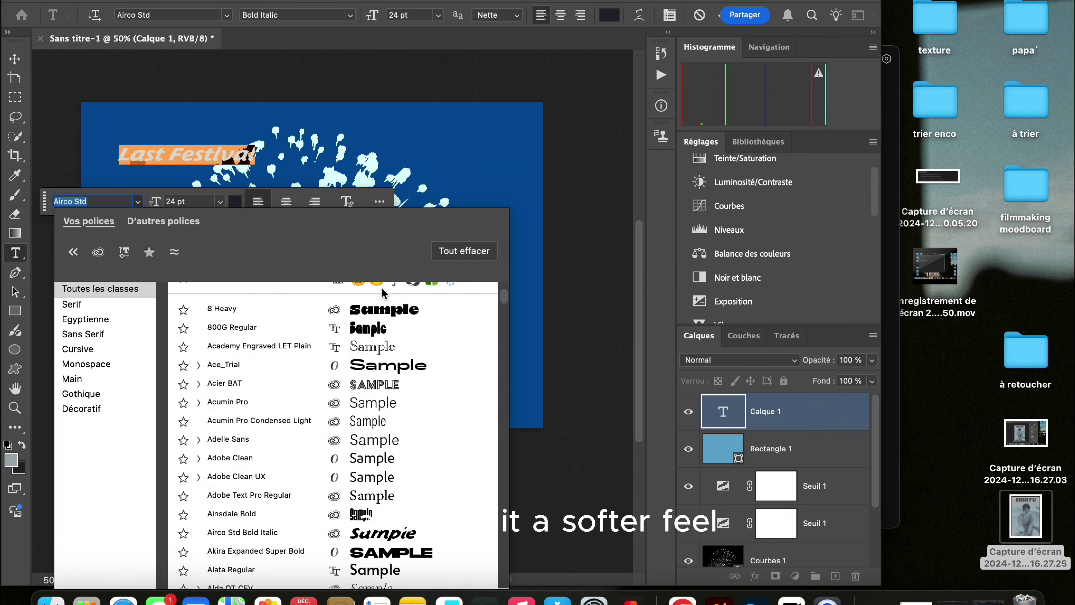
pyautogui.click(390, 453)
# Format the "Last Festival" title at 72 pt in light violet with the LoRes 22 OT font.
pyautogui.click(220, 201)
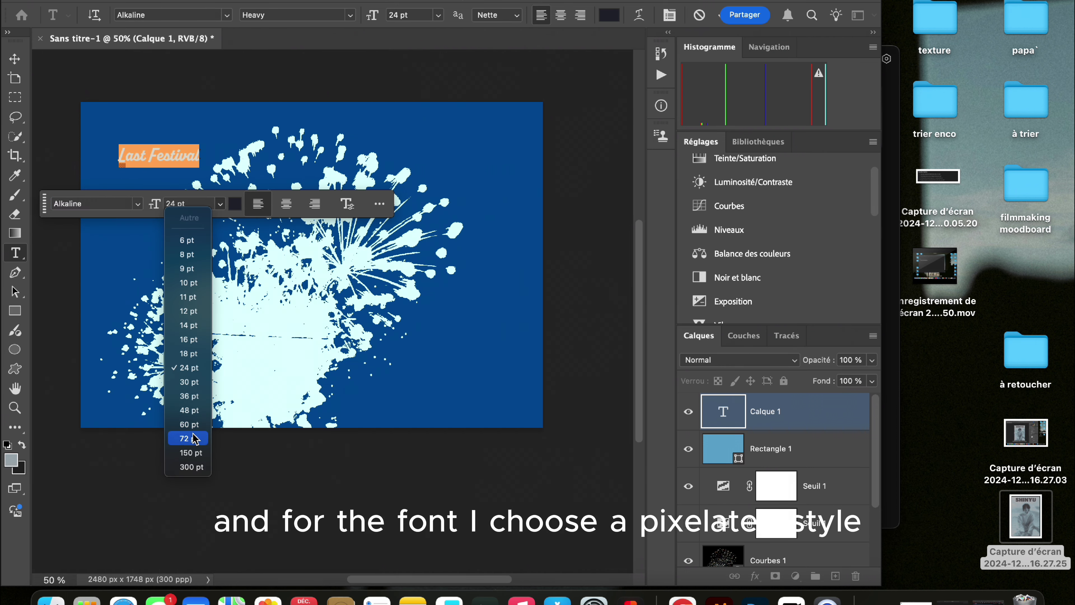
pyautogui.click(190, 468)
pyautogui.click(236, 202)
pyautogui.moveTo(716, 347); pyautogui.dragTo(716, 351)
pyautogui.click(686, 192)
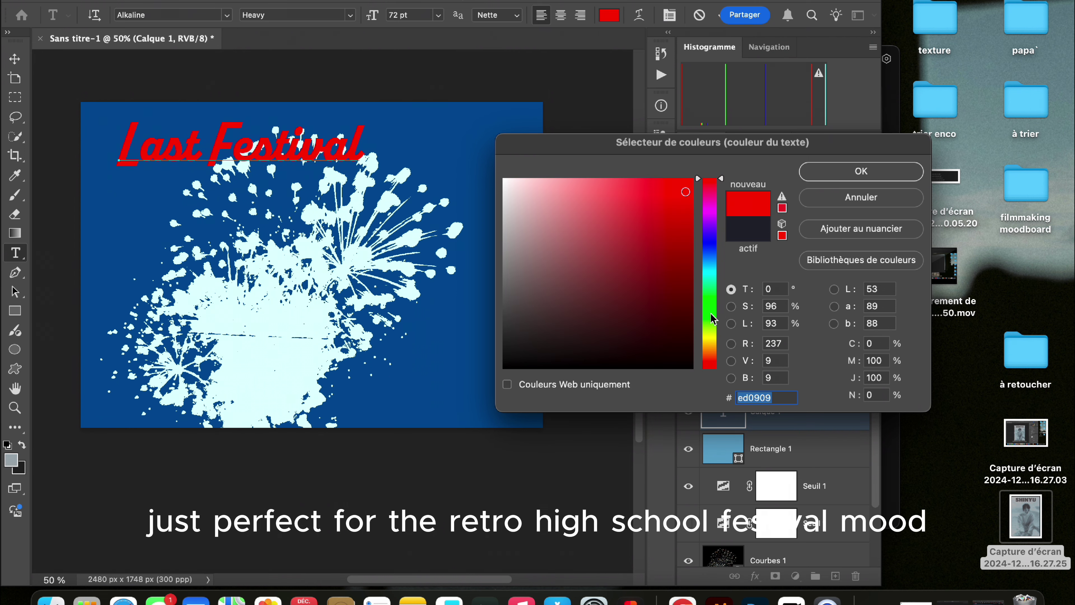
pyautogui.click(547, 179)
pyautogui.press('Return')
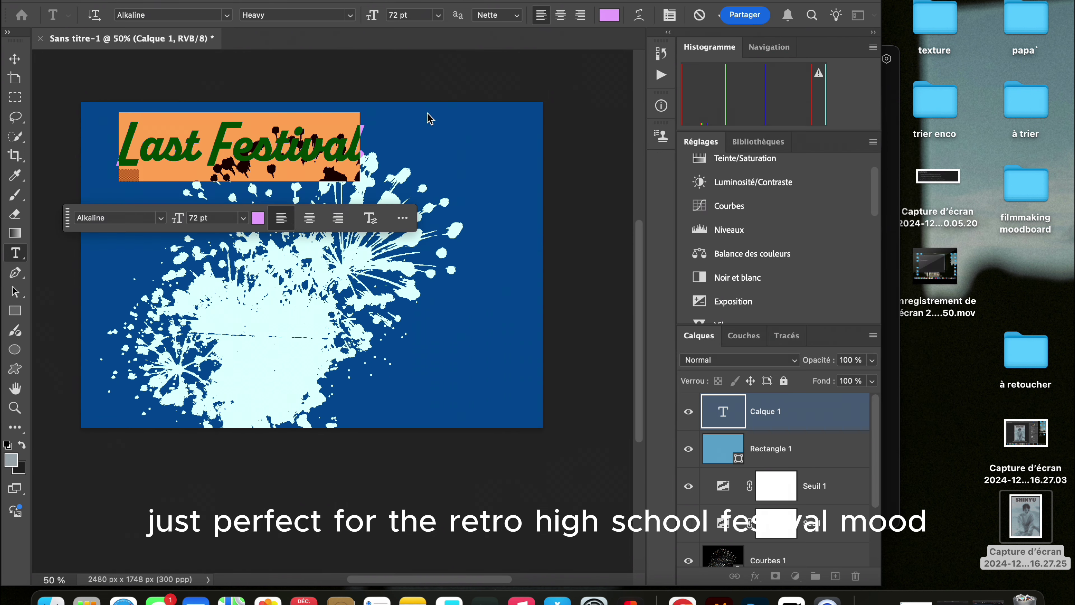
pyautogui.click(153, 218)
pyautogui.scroll(5, 355, 424)
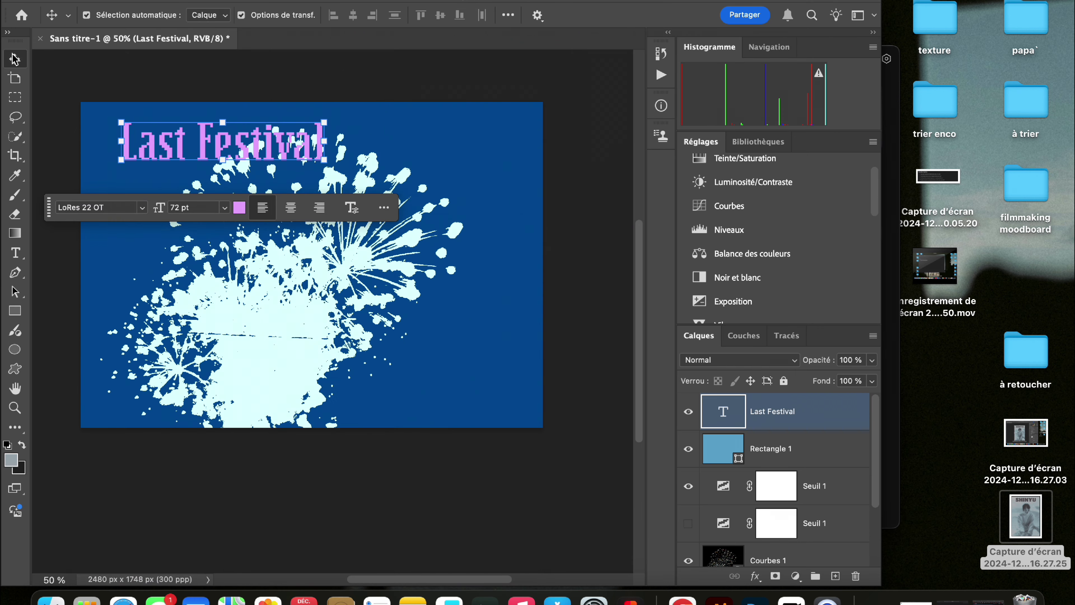
# Place the "Last Festival" title horizontally in the canvas's lower-right corner, scaled down to about 69.25 pt.
pyautogui.moveTo(228, 135); pyautogui.dragTo(450, 131)
pyautogui.moveTo(534, 165); pyautogui.dragTo(518, 363)
pyautogui.click(739, 359)
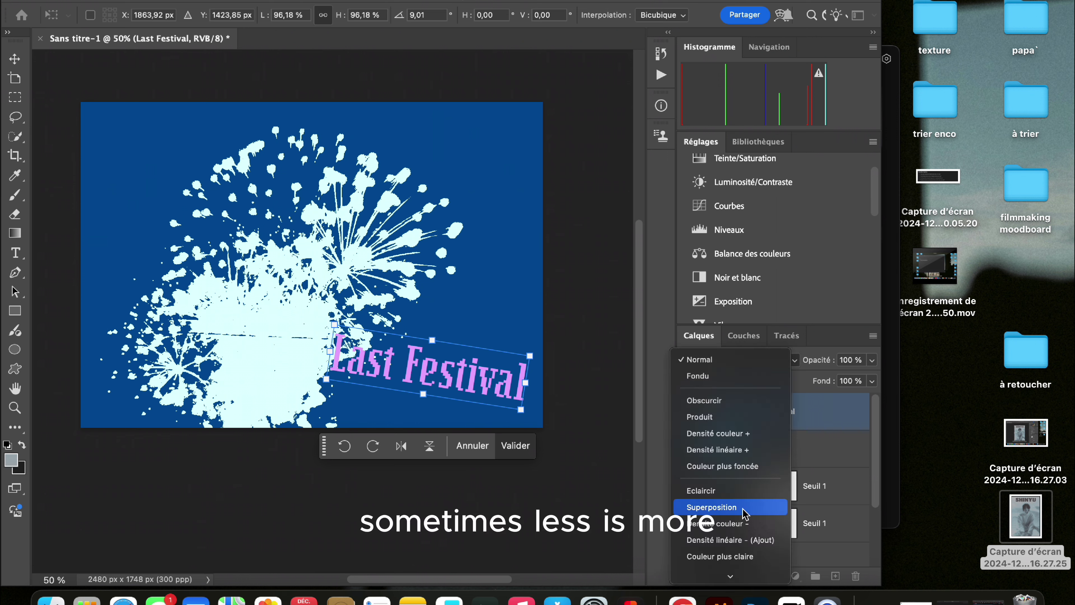
pyautogui.press('Escape')
pyautogui.moveTo(590, 465); pyautogui.dragTo(592, 463)
pyautogui.moveTo(538, 414); pyautogui.dragTo(569, 379)
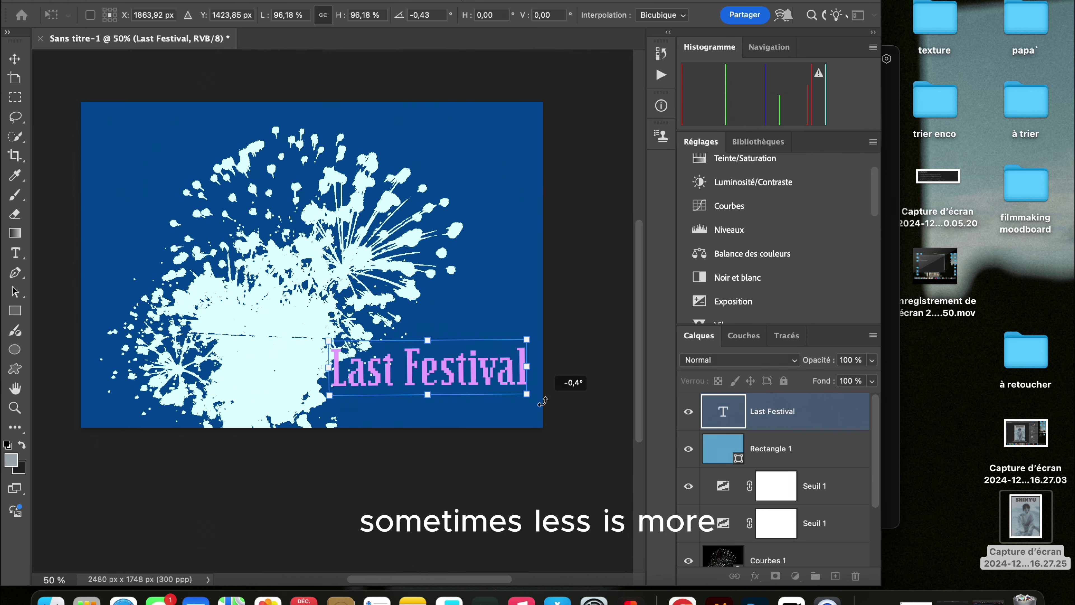
pyautogui.click(572, 432)
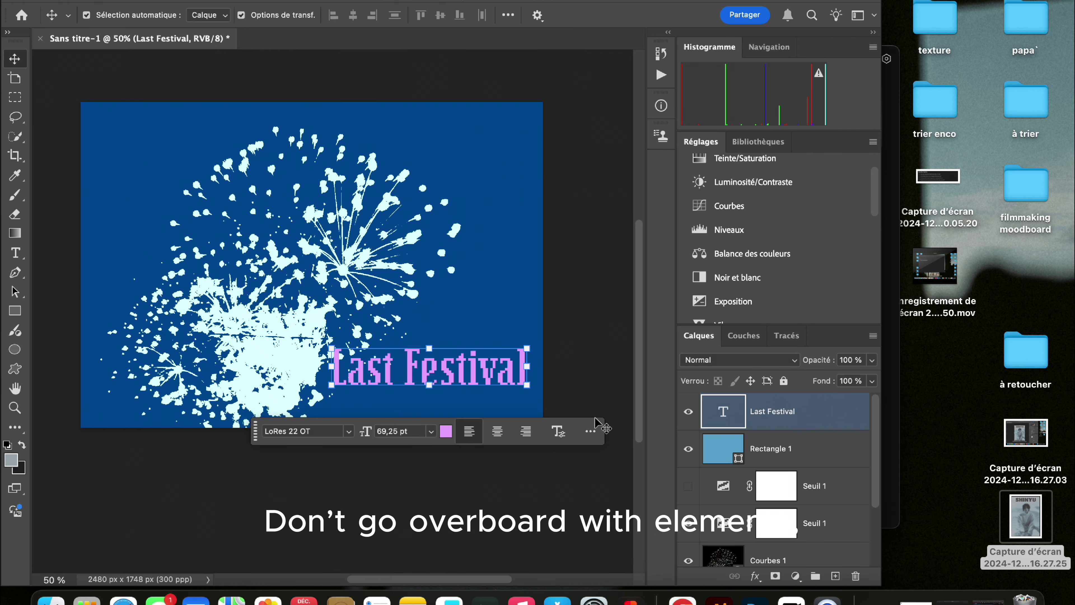
pyautogui.moveTo(476, 370); pyautogui.dragTo(483, 396)
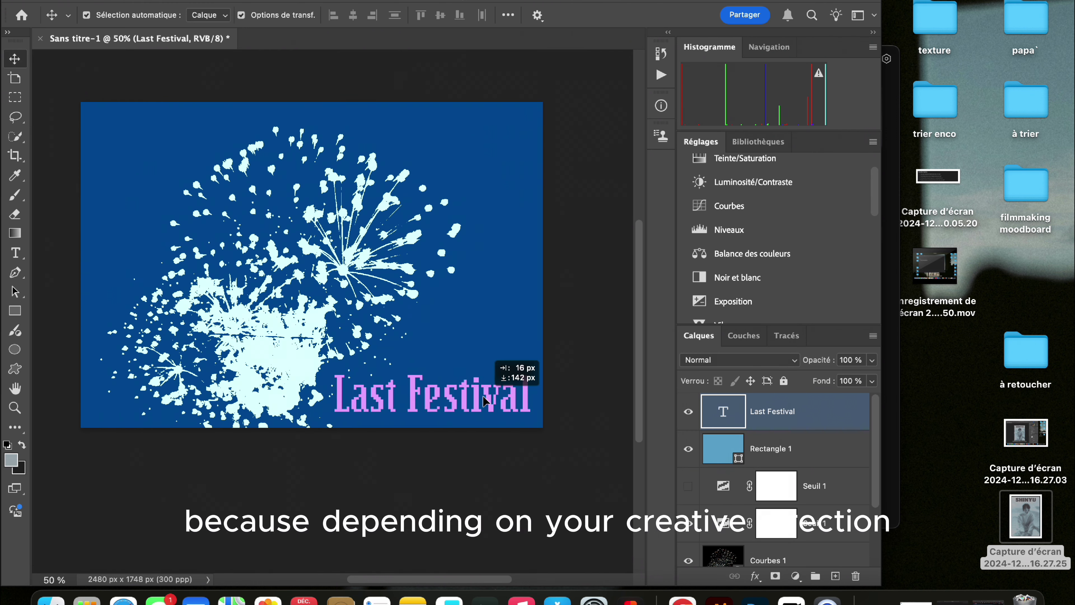
# Show the upper Seuil 1 layer and toggle the lower one to compare the threshold effects.
pyautogui.click(688, 485)
pyautogui.click(689, 523)
pyautogui.click(688, 523)
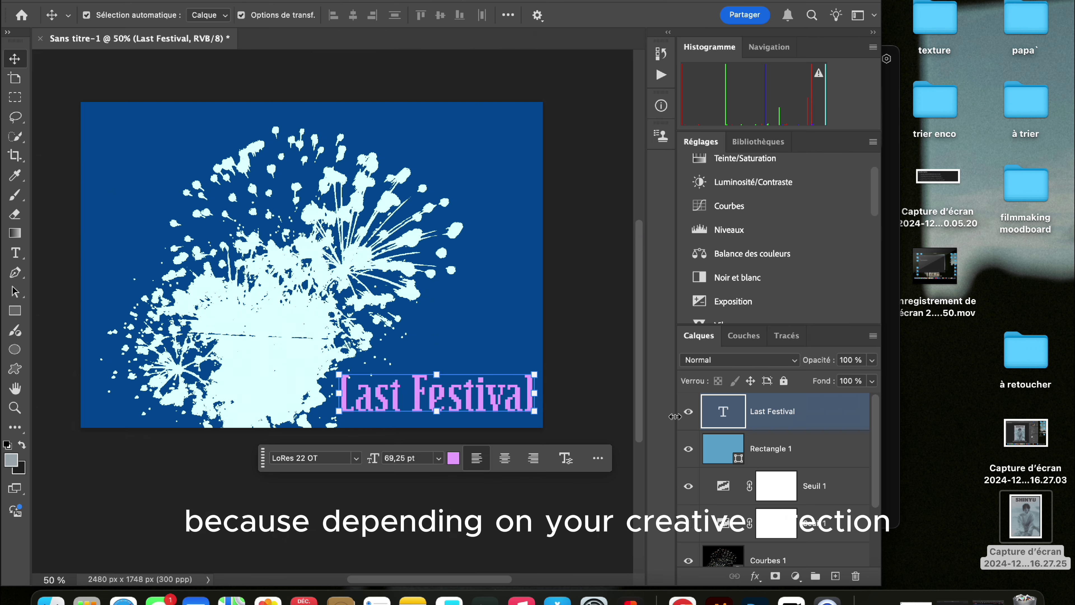
# Shift the Courbes 1 fireworks image slightly left and compare it with the lower Seuil 1 layer hidden and shown.
pyautogui.click(762, 561)
pyautogui.moveTo(313, 284); pyautogui.dragTo(288, 282)
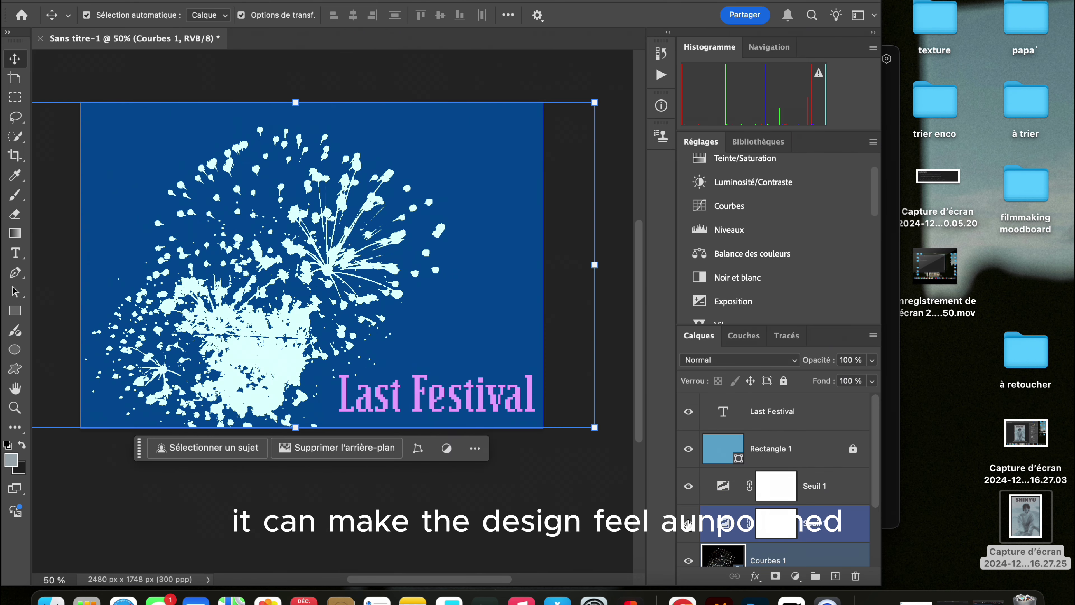
pyautogui.click(688, 523)
pyautogui.click(689, 523)
pyautogui.click(688, 523)
pyautogui.click(689, 523)
pyautogui.click(688, 517)
pyautogui.click(689, 511)
pyautogui.click(477, 417)
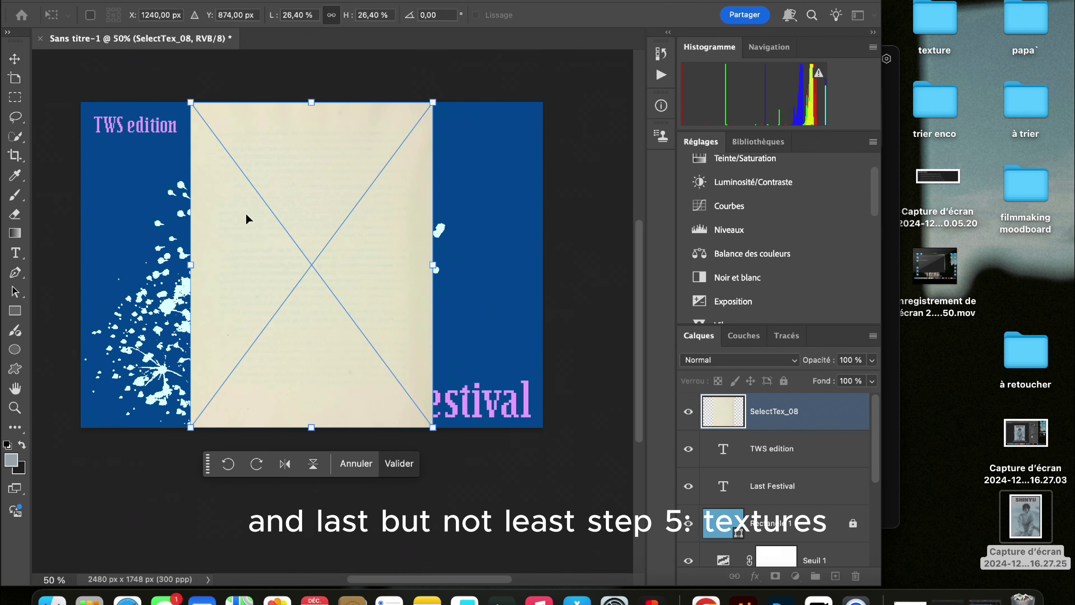
# Rotate the SelectTex_08 paper texture by 90° and enlarge it from the canvas's upper-left corner to cover the whole poster.
pyautogui.moveTo(313, 265); pyautogui.dragTo(202, 265)
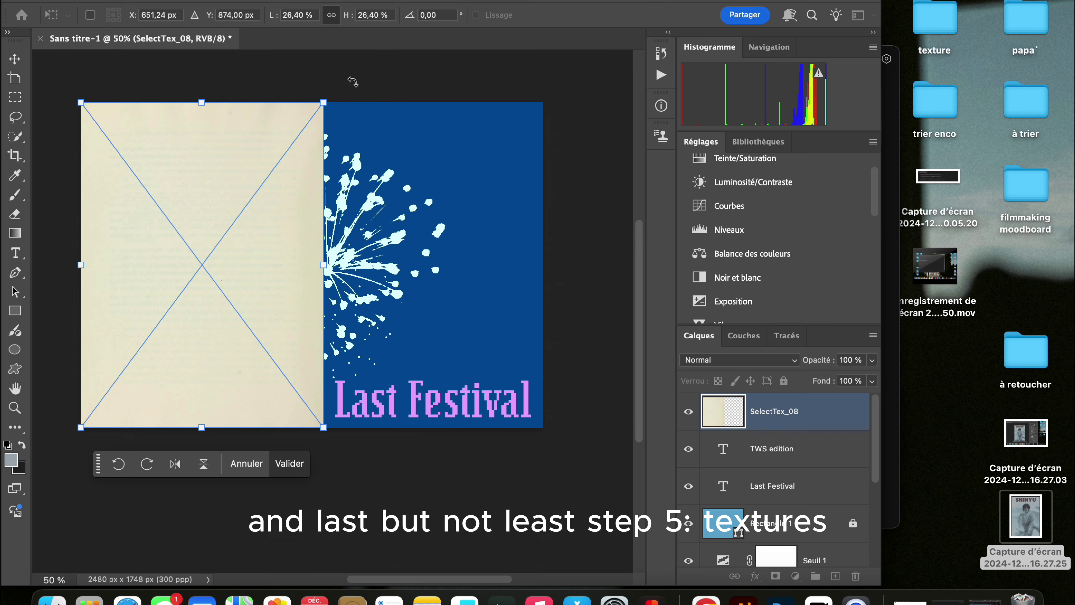
pyautogui.moveTo(353, 82); pyautogui.dragTo(365, 322)
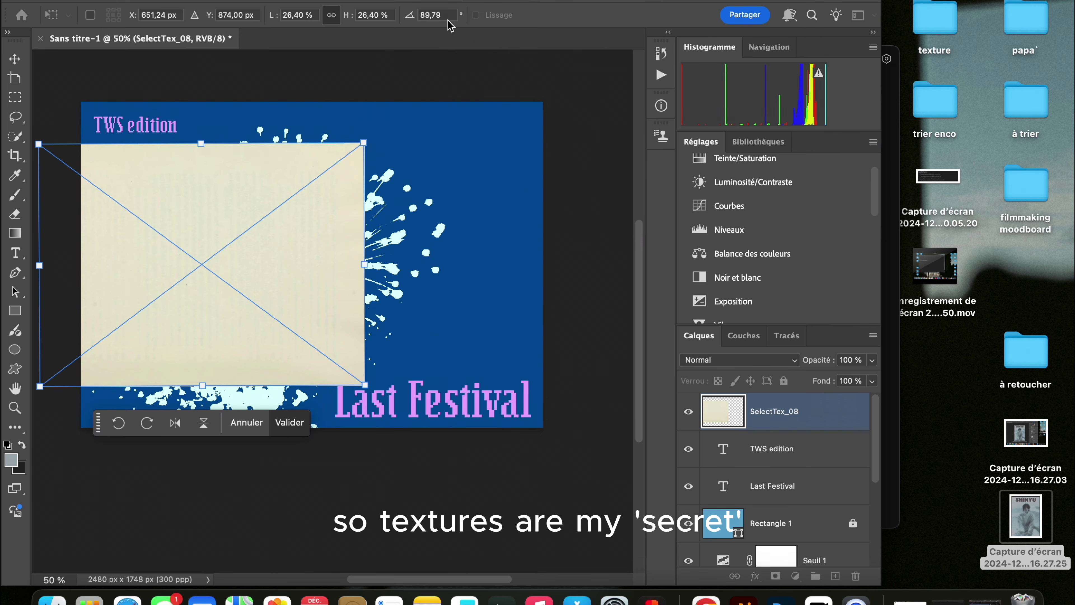
pyautogui.write('90')
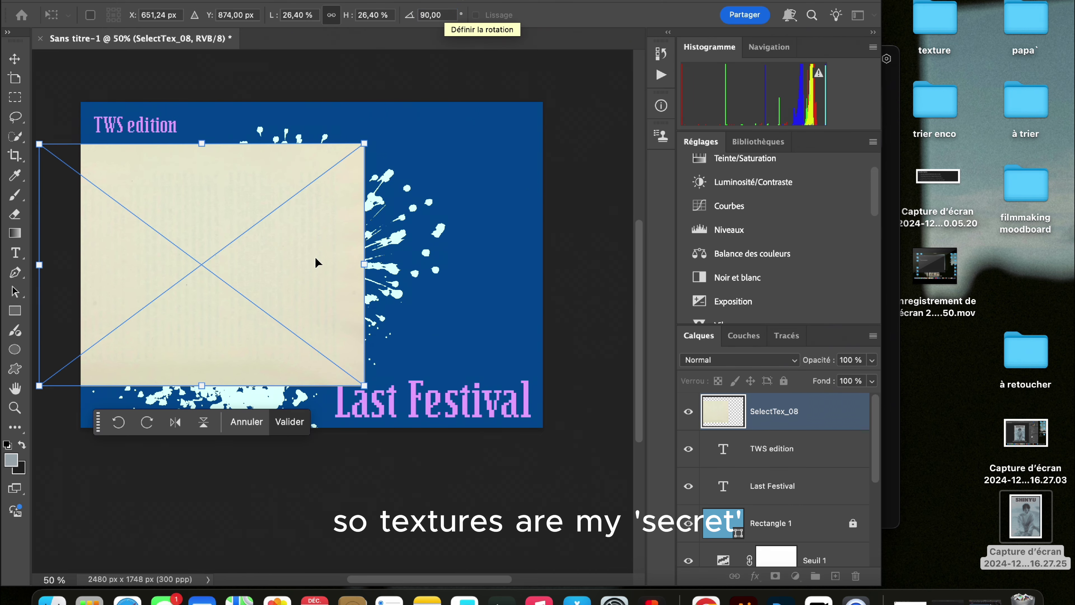
pyautogui.moveTo(361, 164); pyautogui.dragTo(400, 125)
pyautogui.moveTo(406, 344); pyautogui.dragTo(548, 450)
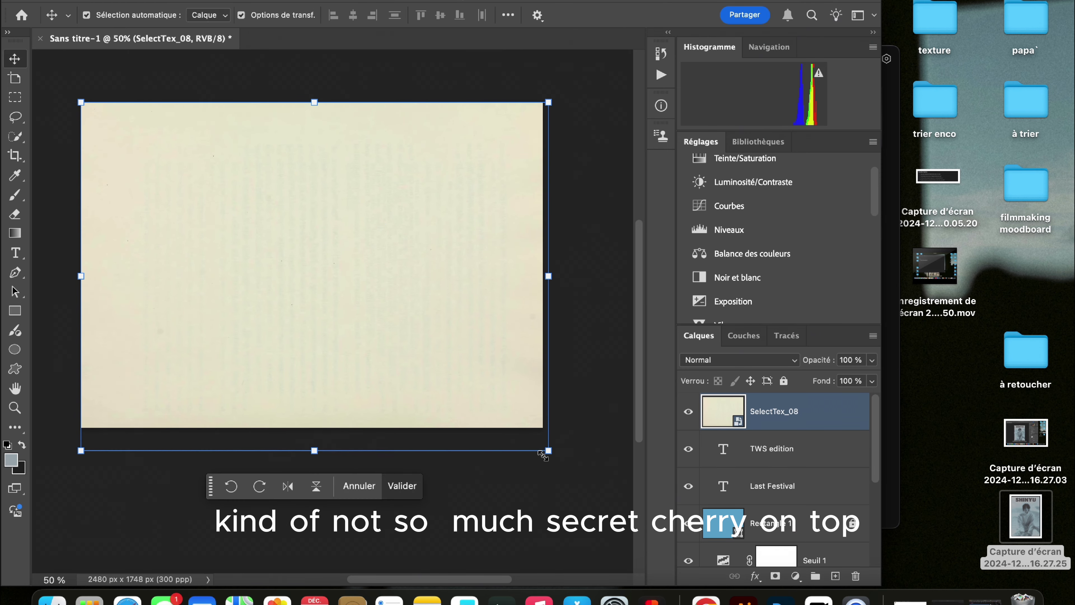
# Commit the enlarged SelectTex_08 paper texture and set its blend mode to Densité linéaire +.
pyautogui.press('Return')
pyautogui.click(739, 360)
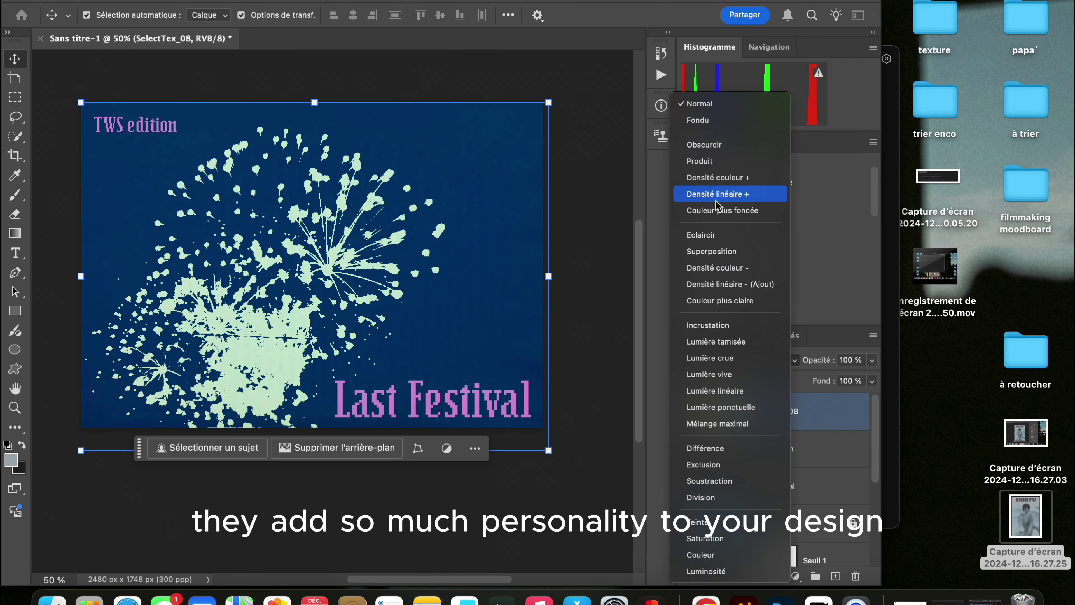
pyautogui.click(720, 192)
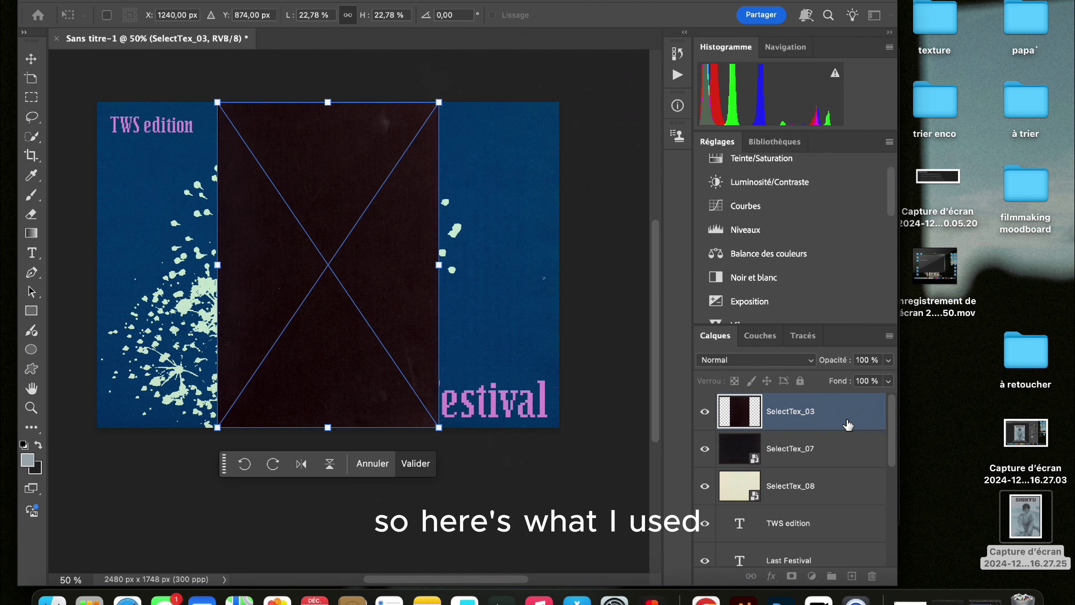
# Place the SelectTex_03 texture at the poster's centre and preview blend modes such as Saturation while keeping Normal.
pyautogui.press('Return')
pyautogui.click(756, 359)
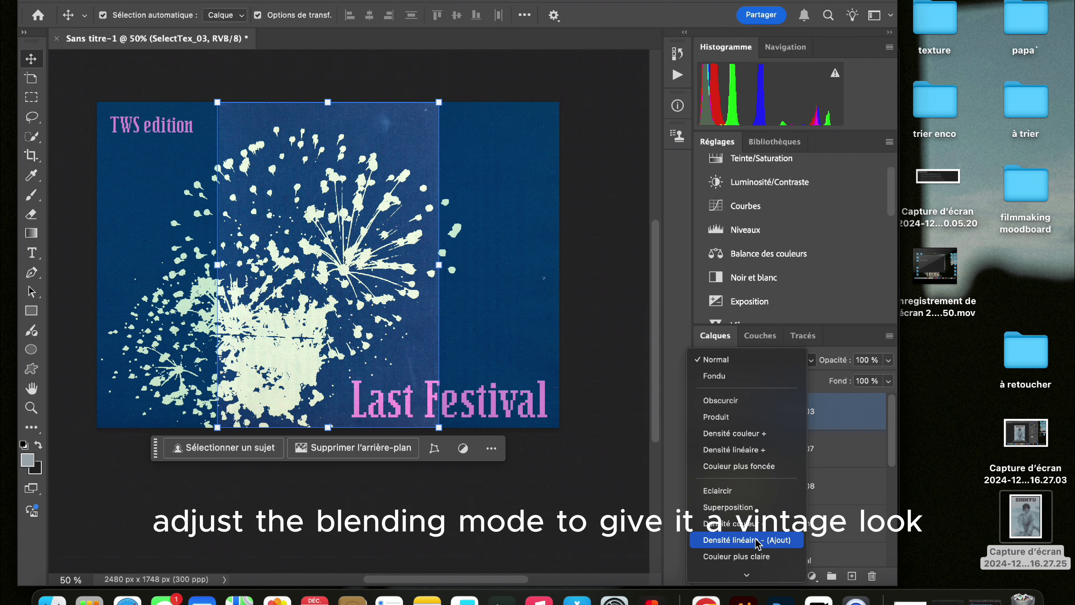
pyautogui.scroll(-5, 758, 543)
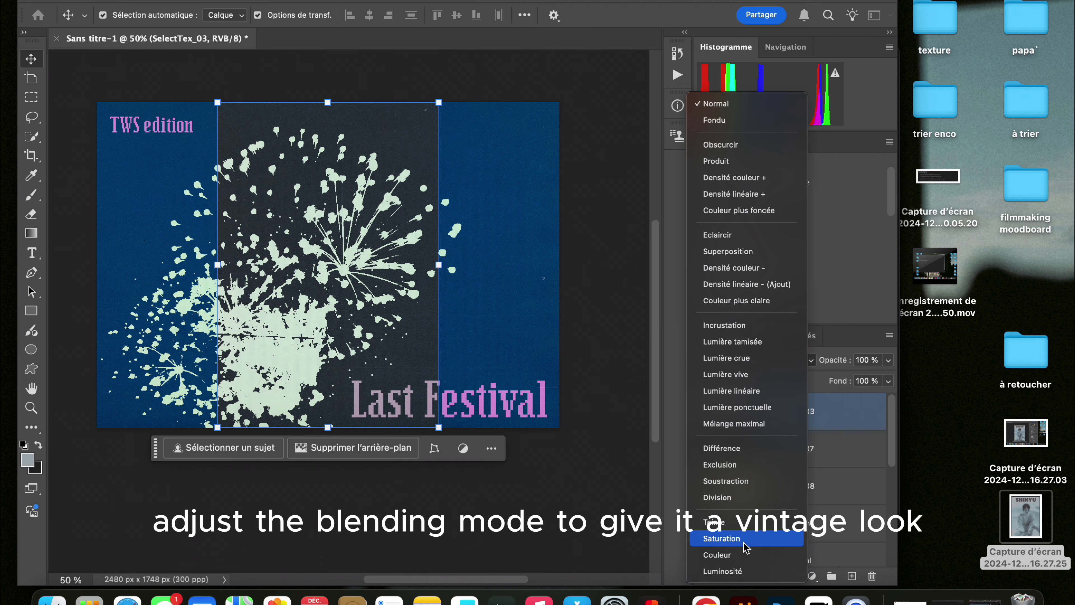
pyautogui.click(413, 538)
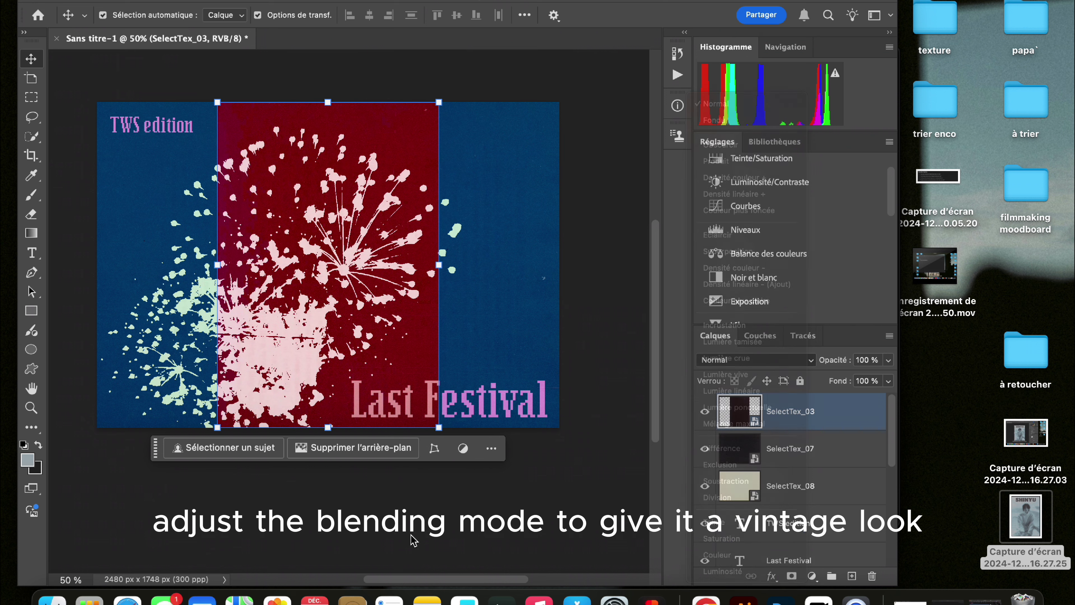
# Shrink the SelectTex_03 texture to a small portrait rectangle and move it over the left part of the fireworks.
pyautogui.moveTo(217, 102); pyautogui.dragTo(317, 250)
pyautogui.moveTo(367, 345); pyautogui.dragTo(228, 271)
pyautogui.press('Return')
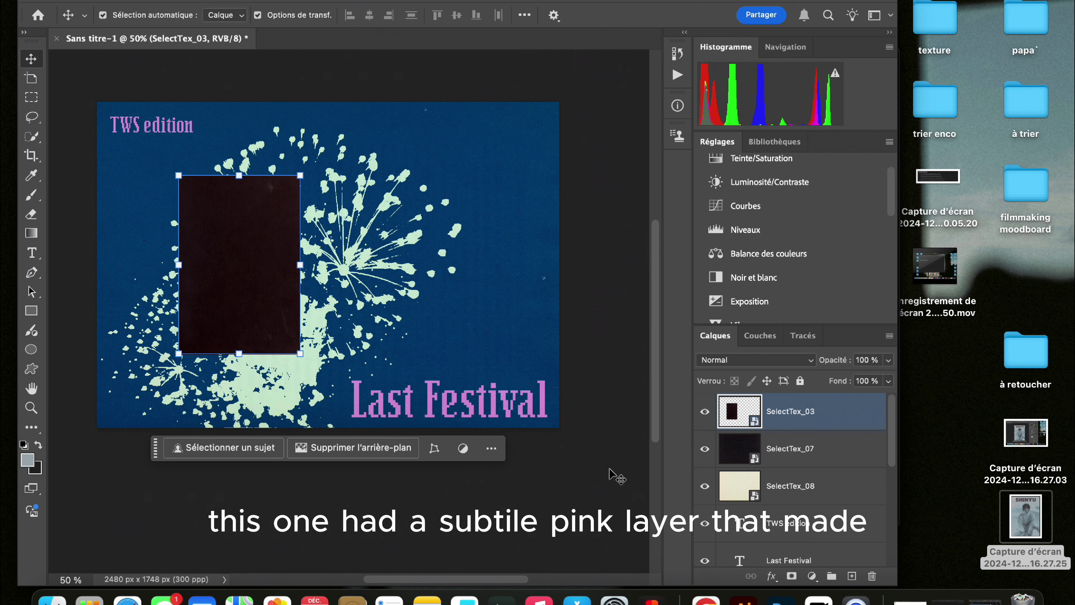
# Set the SelectTex_03 rectangle's blend mode to Couleur and deselect the layer.
pyautogui.click(726, 360)
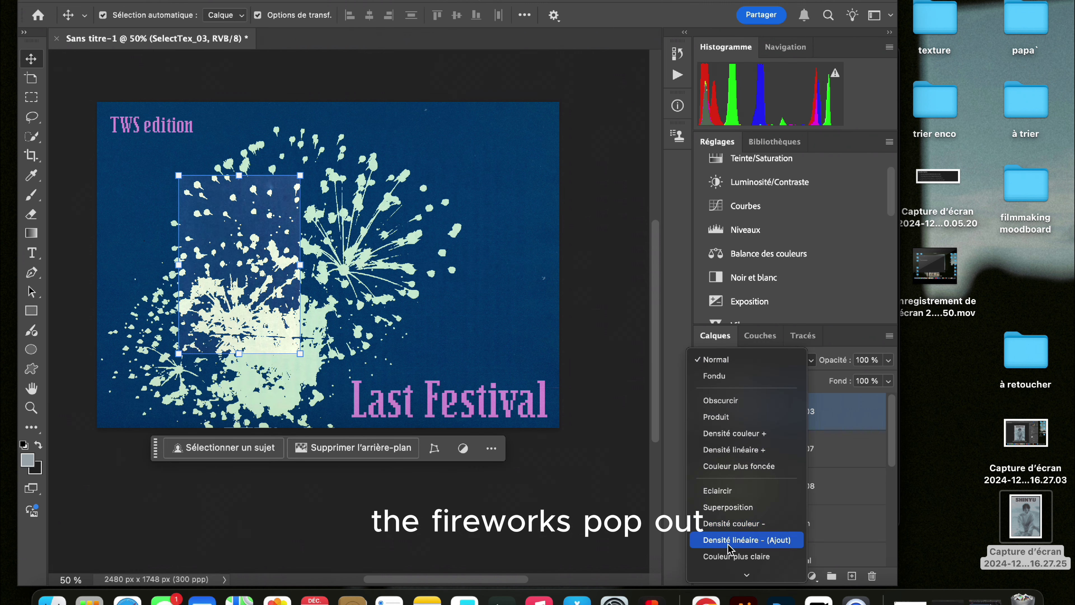
pyautogui.scroll(-5, 728, 548)
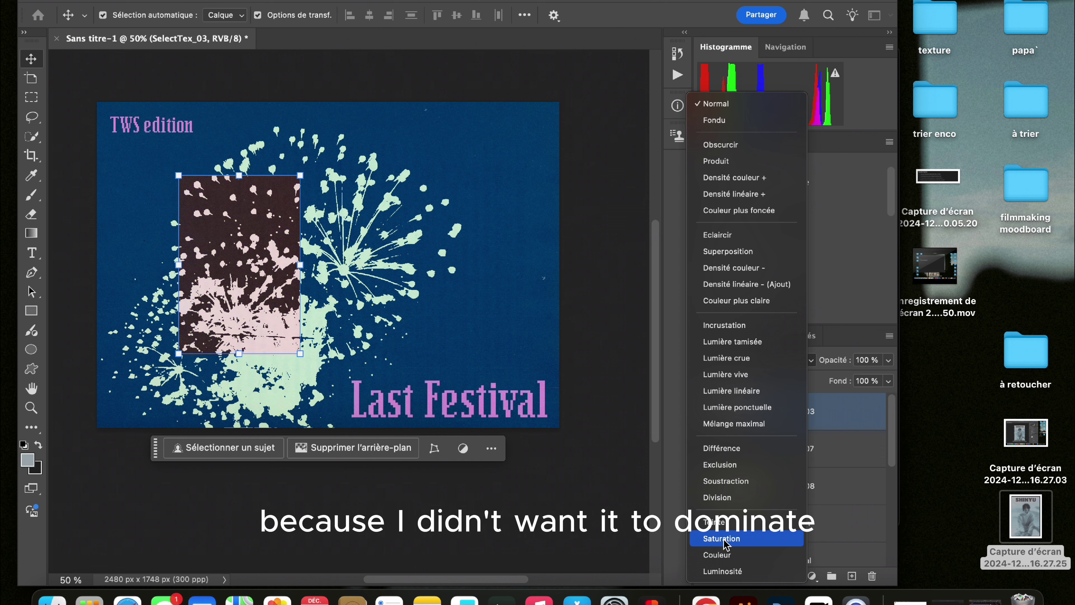
pyautogui.click(725, 554)
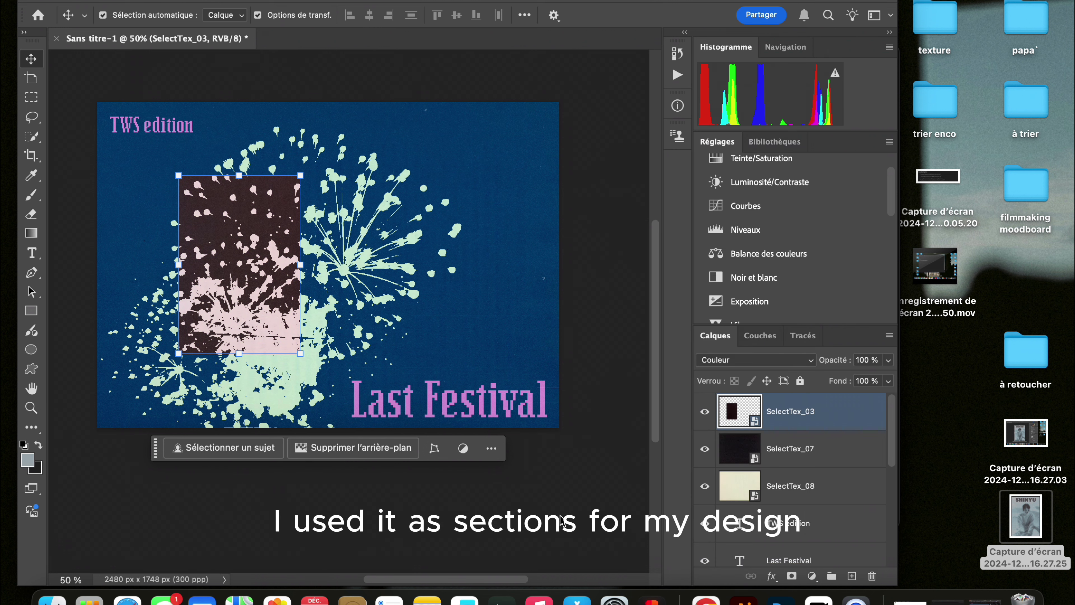
pyautogui.click(546, 508)
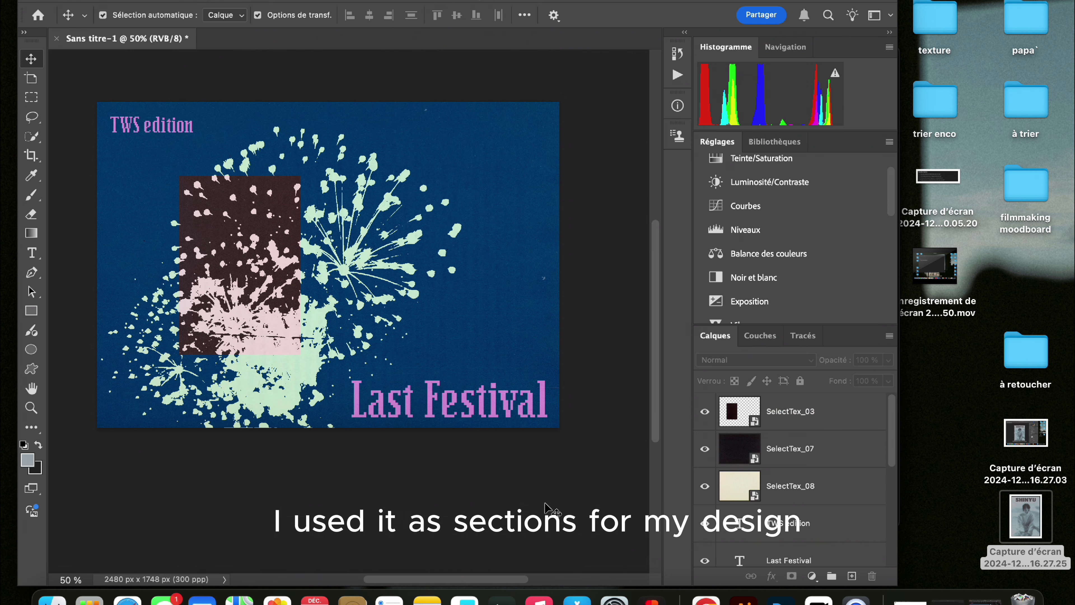
# Duplicate the SelectTex_03 rectangle and reshape the copy into a small horizontal window over the right side of the fireworks.
pyautogui.click(737, 424)
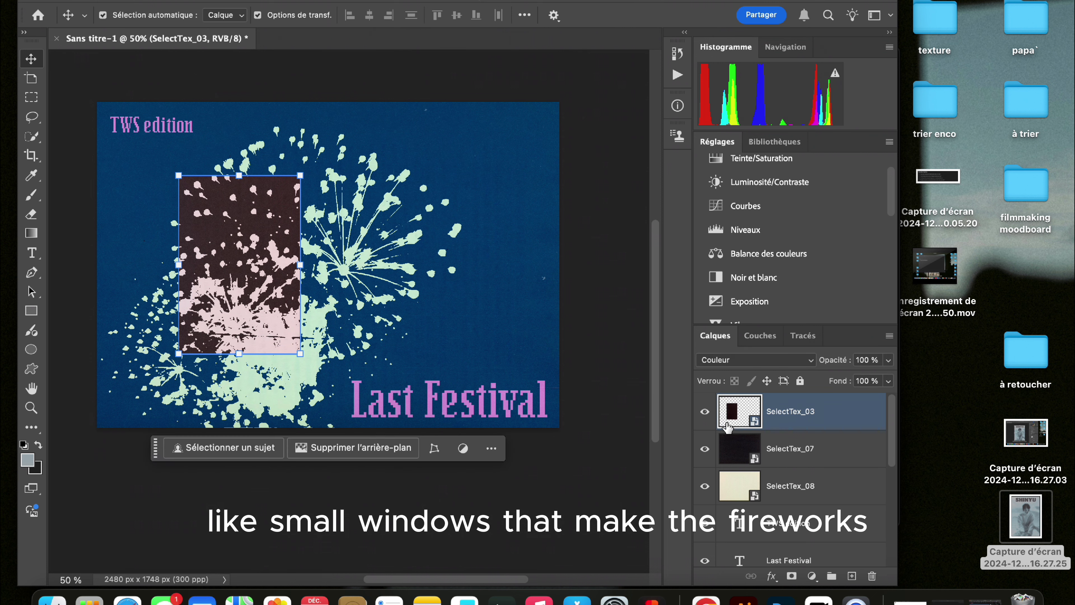
pyautogui.moveTo(239, 263); pyautogui.dragTo(328, 263)
pyautogui.hotkey('ctrl', 't')
pyautogui.moveTo(267, 175); pyautogui.dragTo(413, 290)
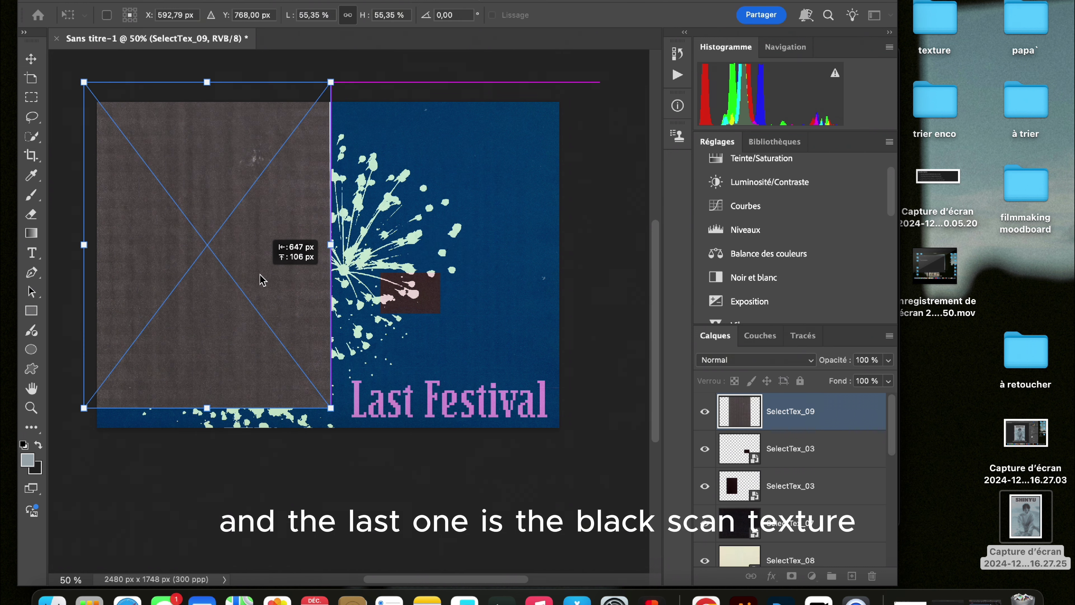
# Align the SelectTex_09 texture with the canvas's left edge and enlarge it to cover the whole poster.
pyautogui.moveTo(259, 279); pyautogui.dragTo(273, 302)
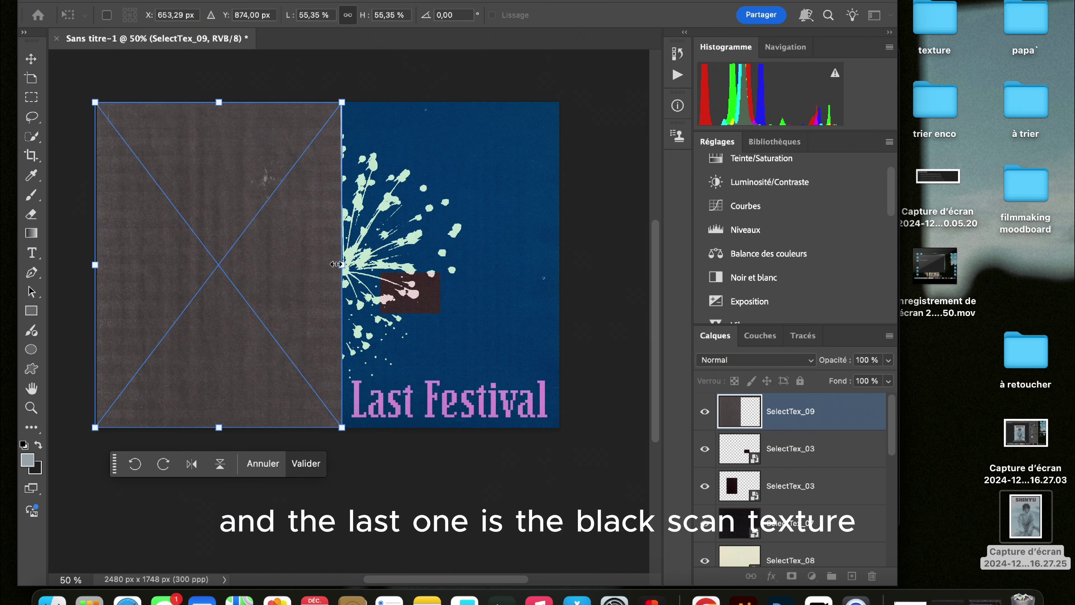
pyautogui.moveTo(337, 264); pyautogui.dragTo(612, 264)
pyautogui.press('Return')
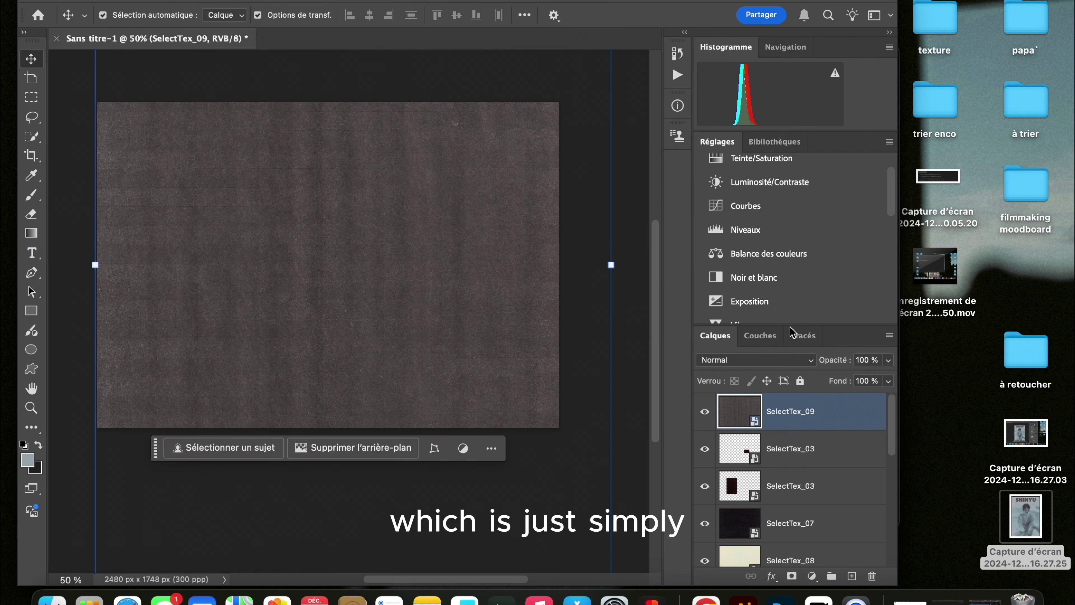
# Set SelectTex_09 to Couleur plus foncée at 51 % opacity and toggle its visibility to compare the effect.
pyautogui.click(763, 360)
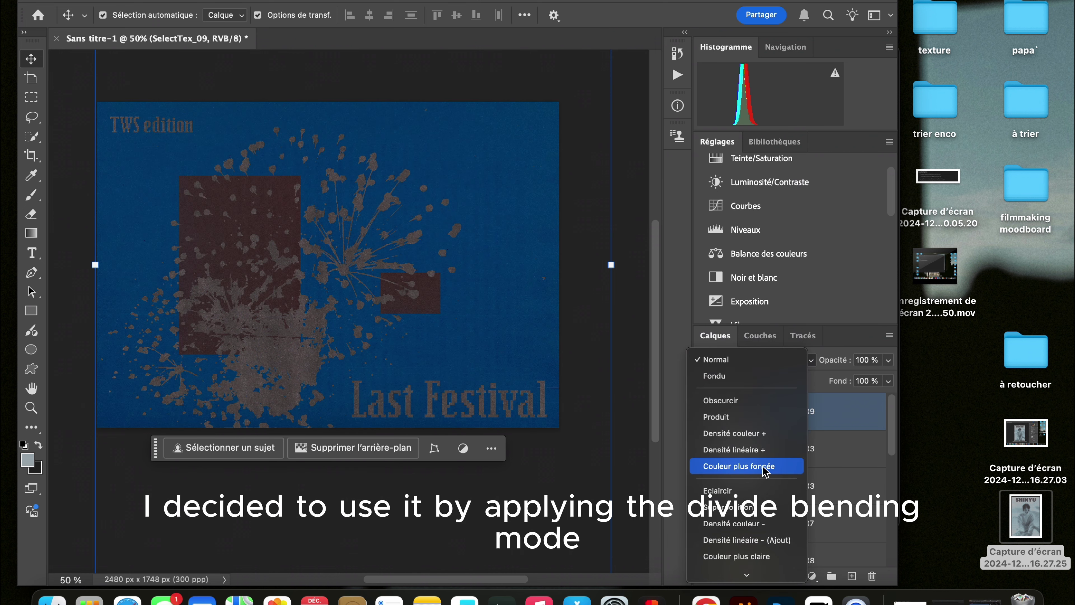
pyautogui.press('Escape')
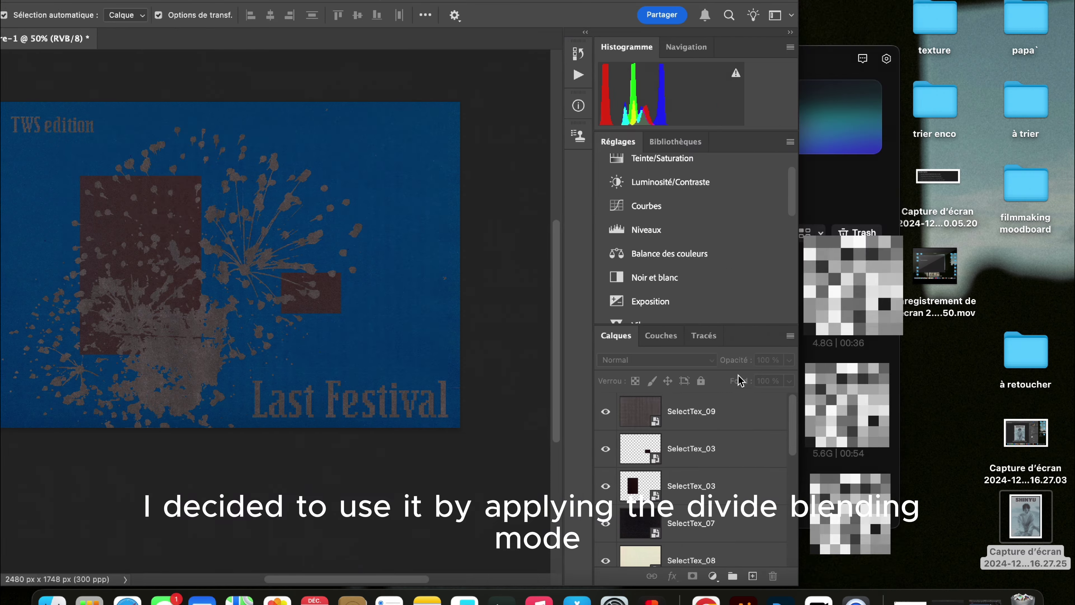
pyautogui.click(789, 360)
pyautogui.moveTo(789, 360); pyautogui.dragTo(756, 383)
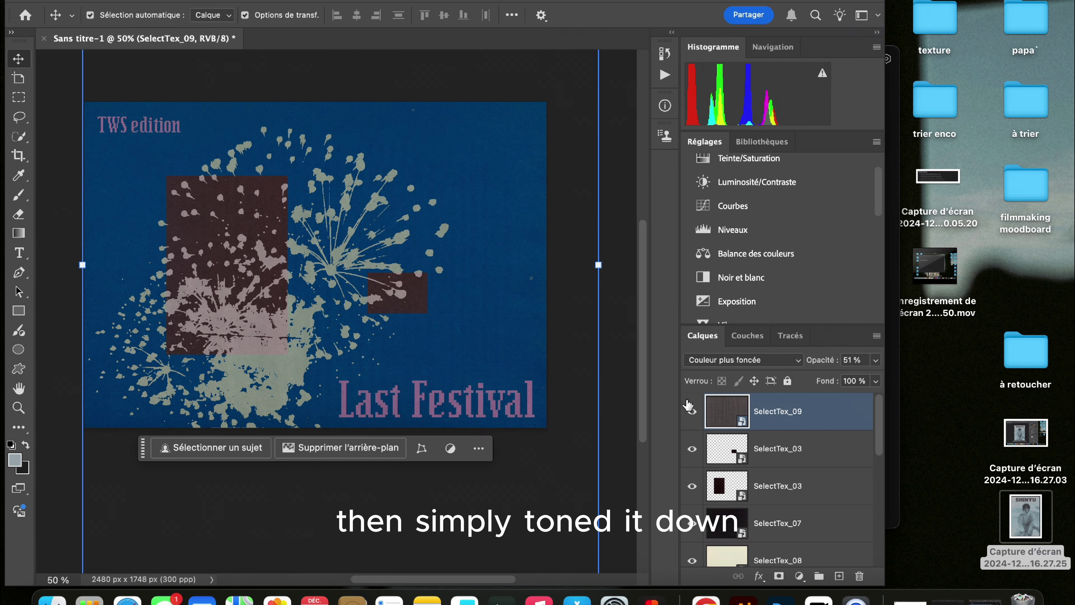
pyautogui.click(691, 409)
pyautogui.click(691, 409)
# Change the blend mode of the SelectTex_09 texture to Division.
pyautogui.click(741, 359)
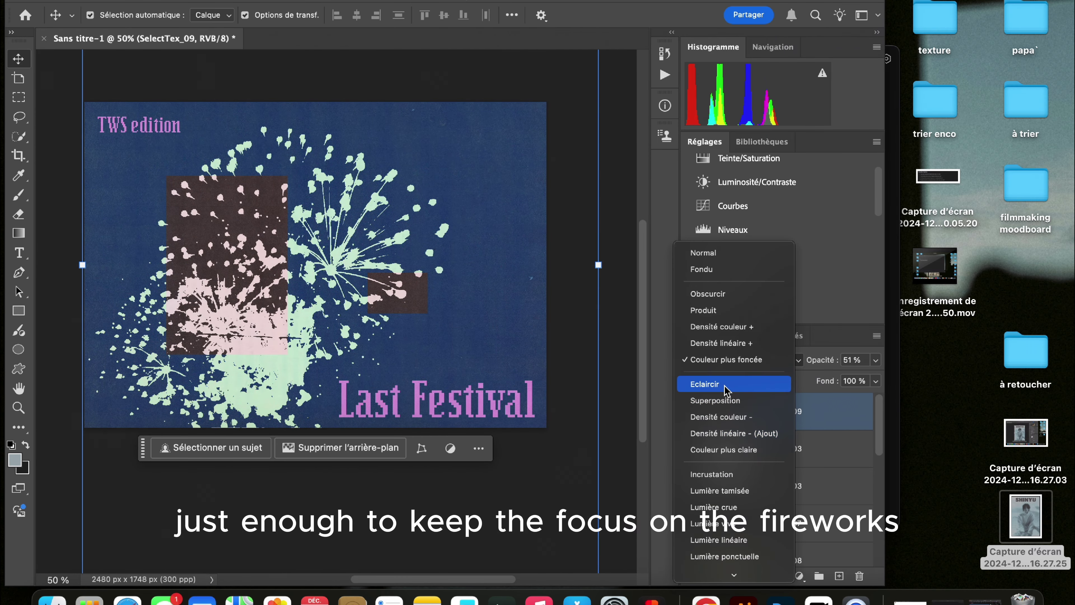
pyautogui.scroll(-4, 720, 415)
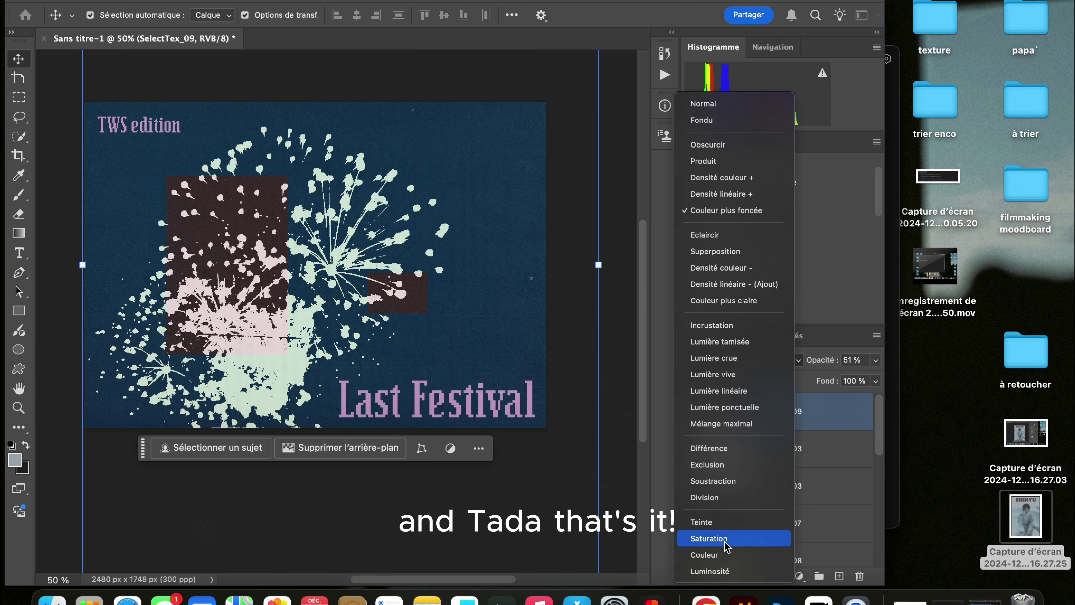
pyautogui.click(724, 499)
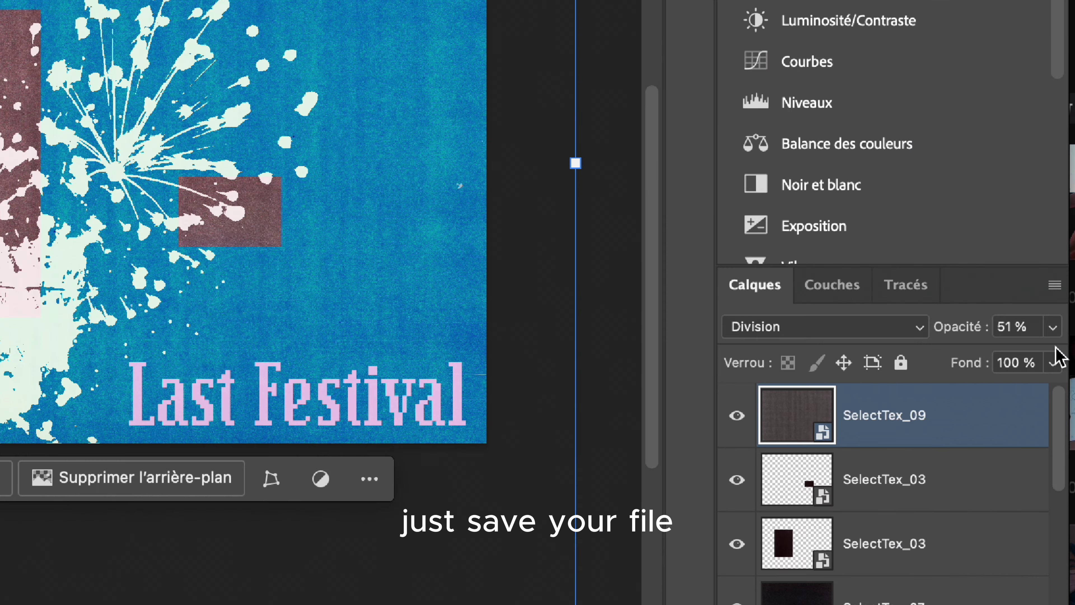
# Lower the fill of SelectTex_09 to 26 % and toggle the layer's visibility to compare the result.
pyautogui.click(876, 380)
pyautogui.moveTo(1018, 385); pyautogui.dragTo(965, 396)
pyautogui.click(737, 416)
pyautogui.click(737, 416)
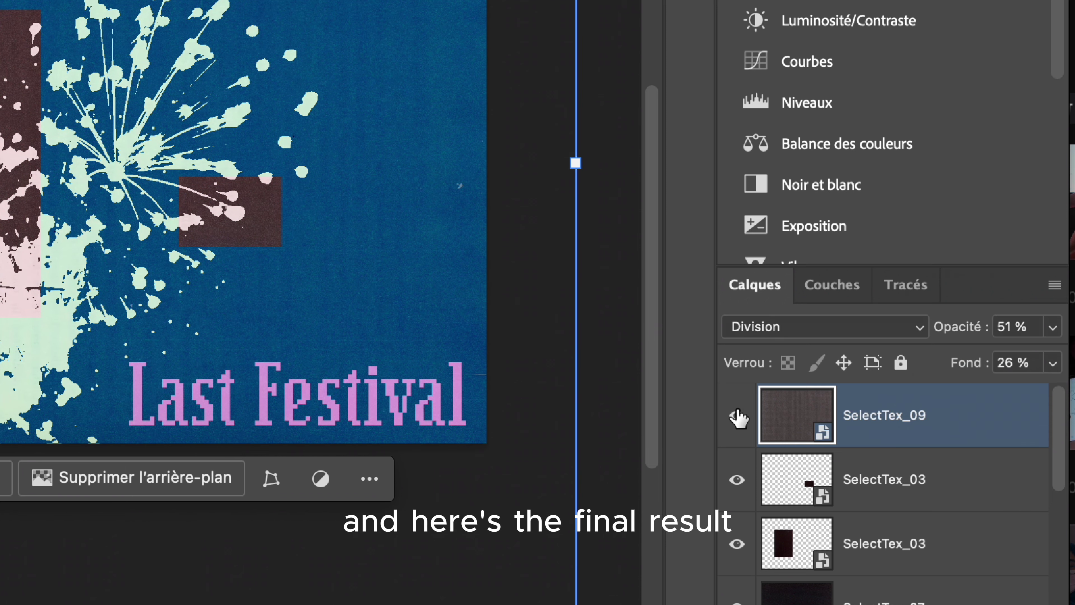